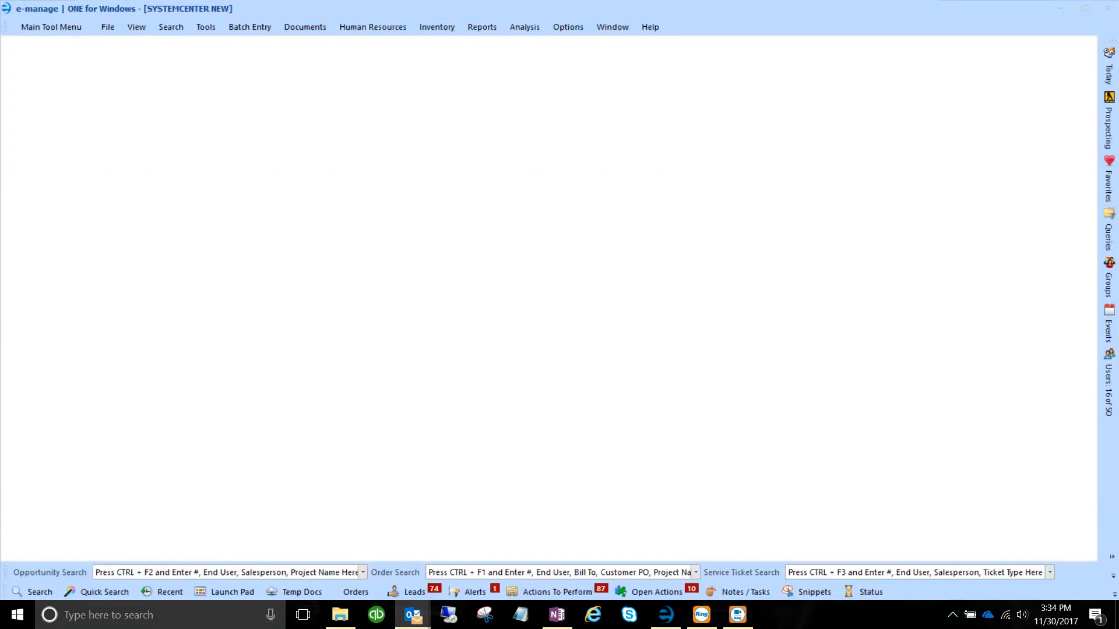
Switch back to e-manage, where the Locations search still holds the company name 'ottawa'.
{"action": "key", "text": "alt+Tab"}
Rerun the Company Locations search for 'ottawa', then close the search panel.
{"action": "left_click", "coordinate": [35, 588]}
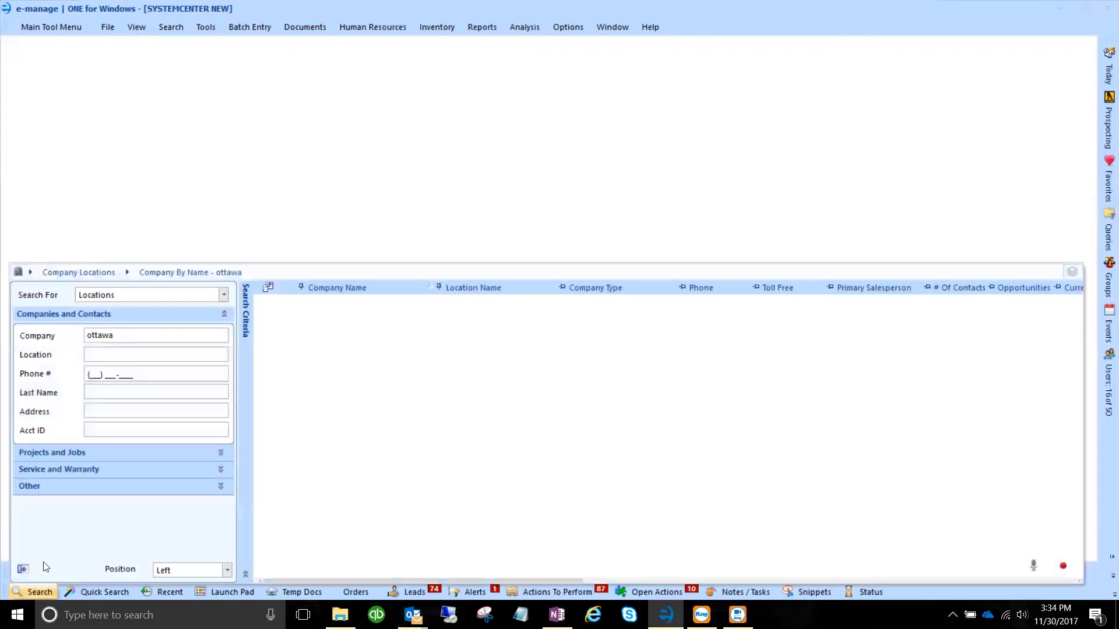
{"action": "left_click", "coordinate": [121, 334]}
{"action": "type", "text": "ottawa"}
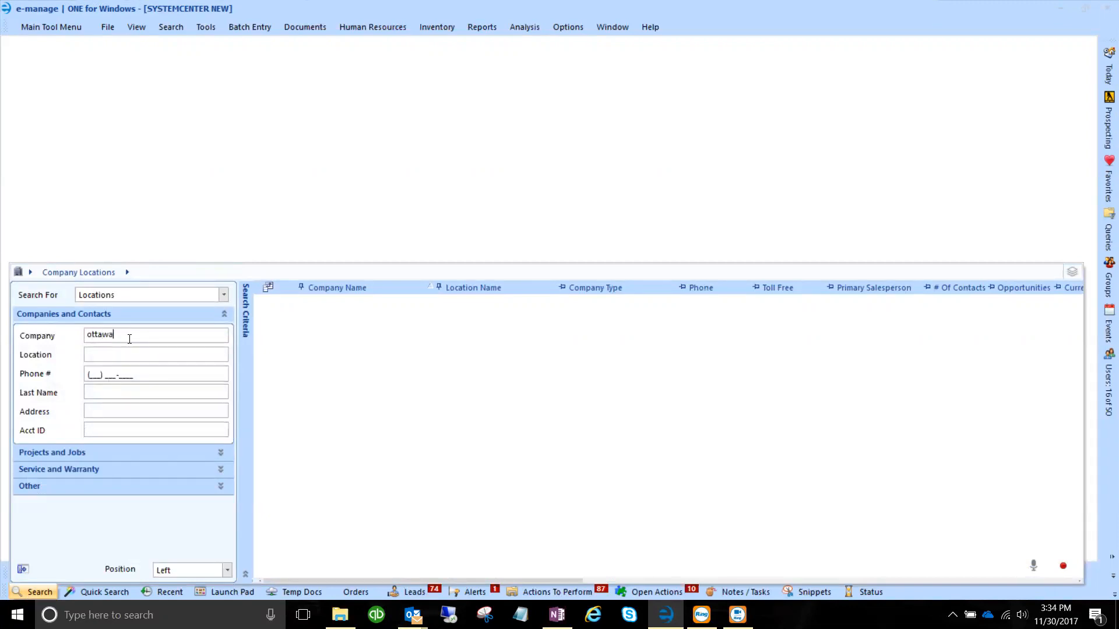
{"action": "key", "text": "Return"}
{"action": "left_click", "coordinate": [372, 217]}
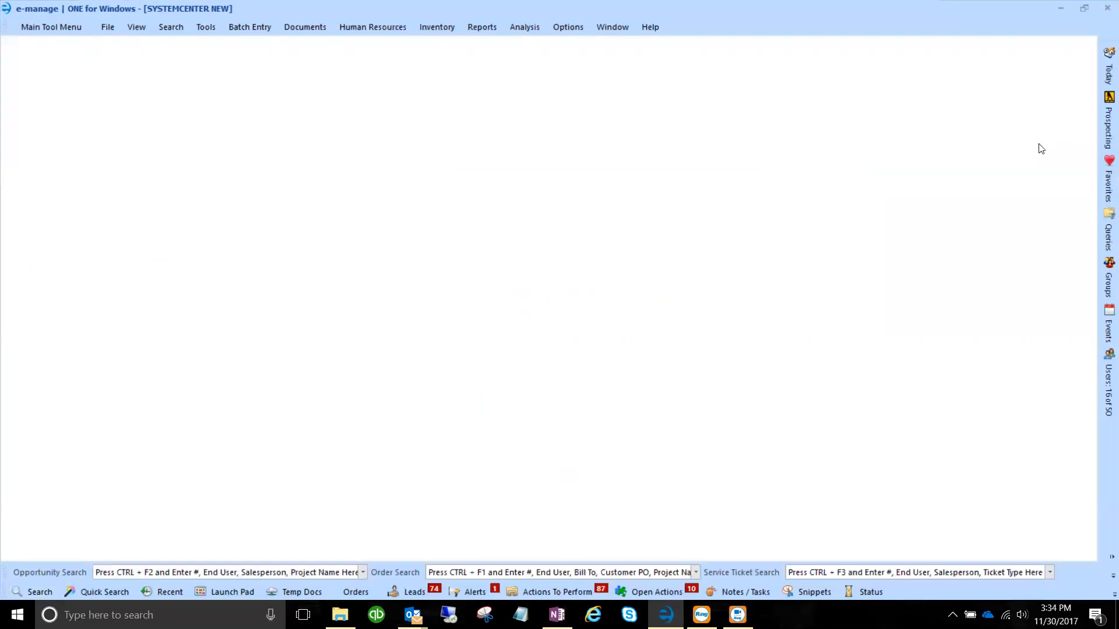
Search the Google Place Finder for 'ottawa business interiors' to show its one business listing.
{"action": "mouse_move", "coordinate": [1104, 138]}
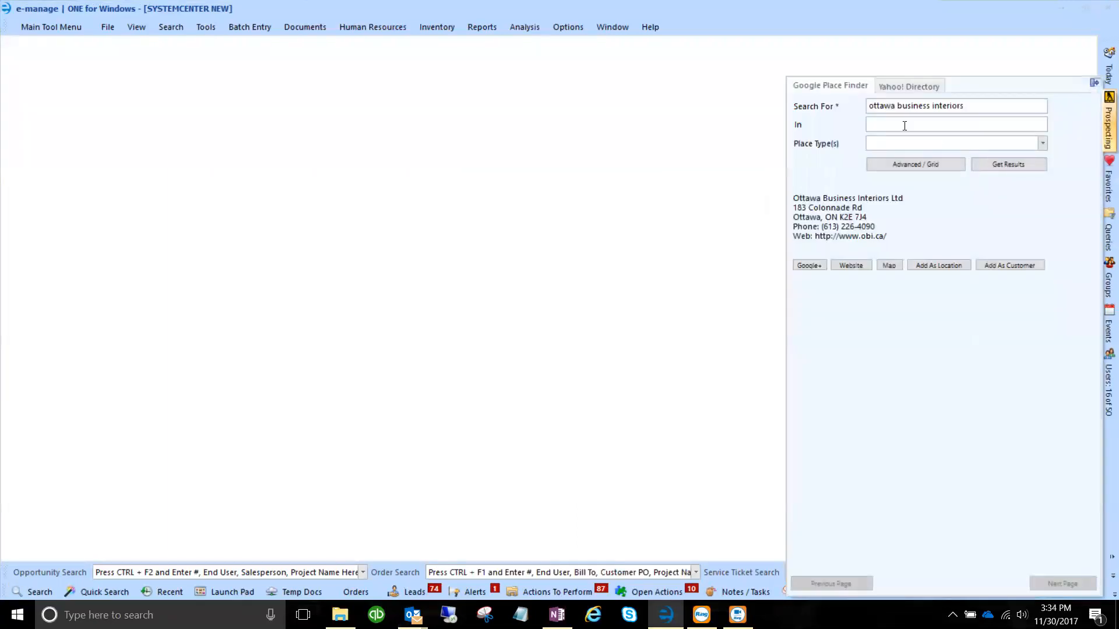
{"action": "left_click_drag", "start_coordinate": [967, 105], "coordinate": [868, 105]}
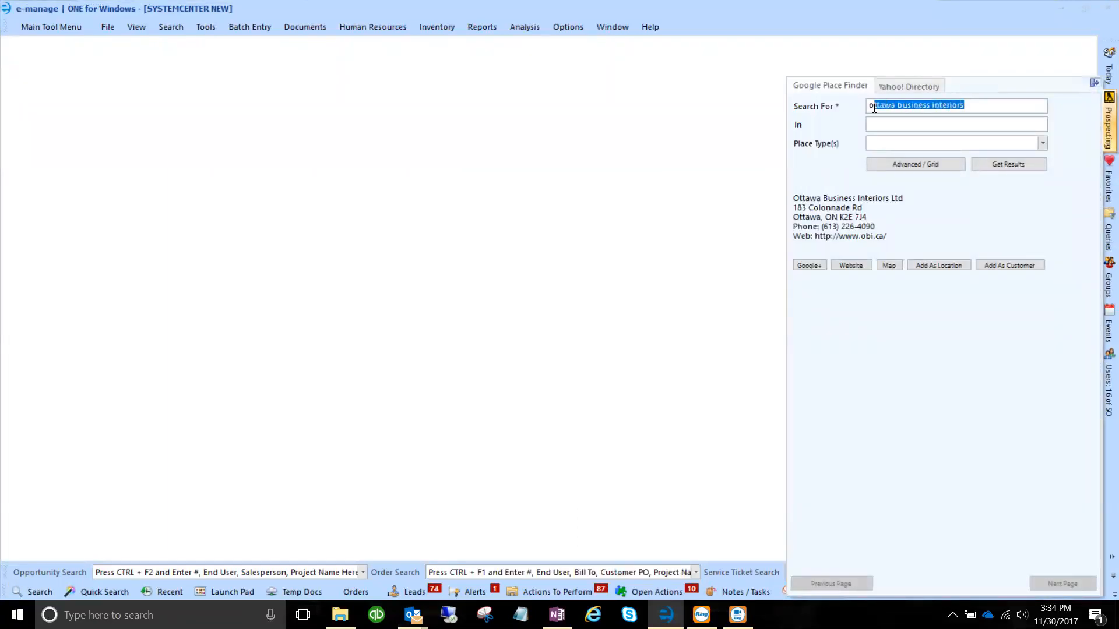
{"action": "left_click", "coordinate": [1015, 164]}
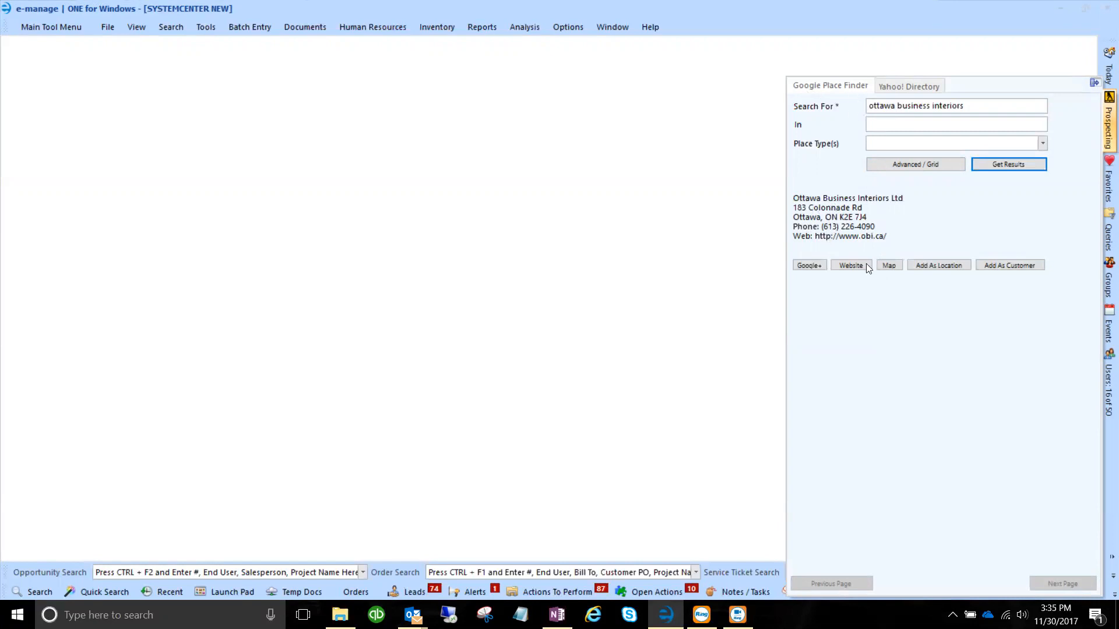
{"action": "left_click", "coordinate": [910, 85]}
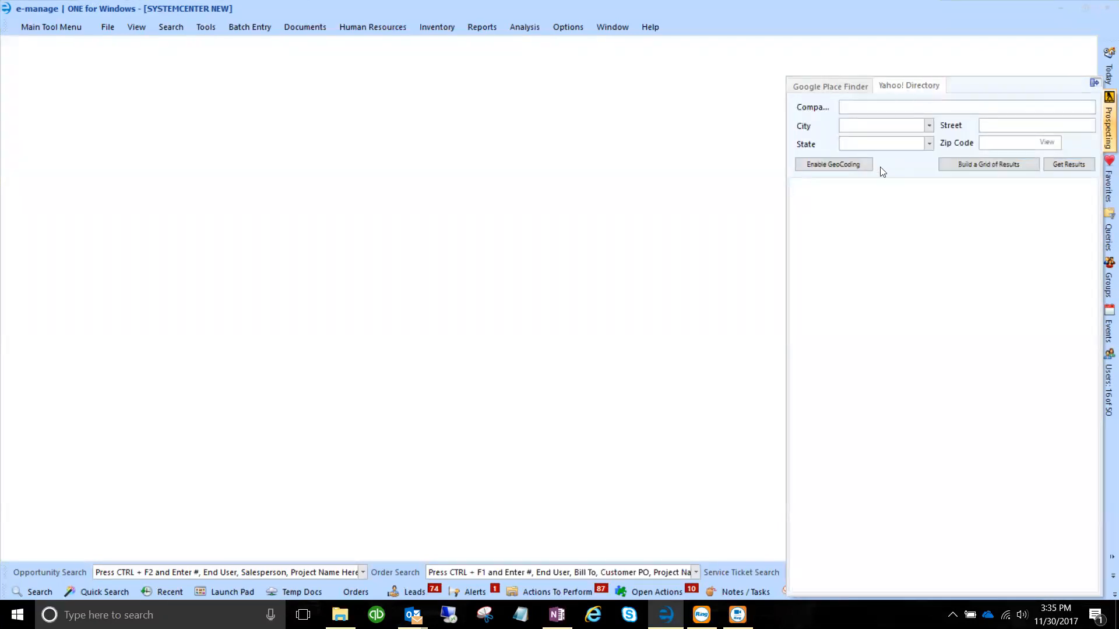
{"action": "left_click", "coordinate": [838, 89]}
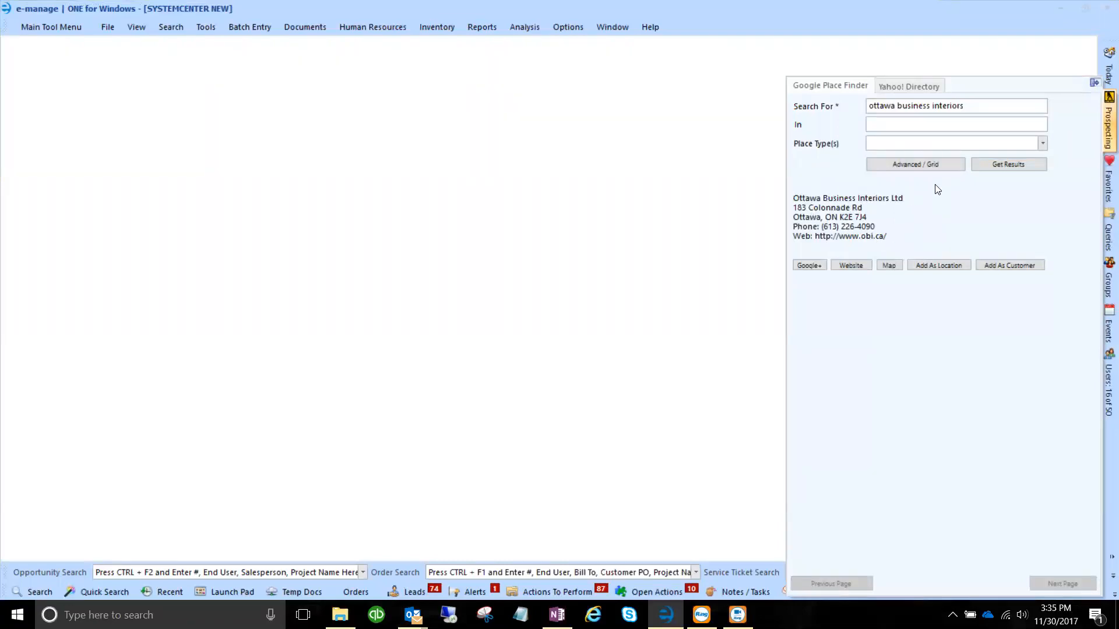
Open a blank New Customer (Company and Contact) form, then close it without entering anything.
{"action": "left_click", "coordinate": [57, 29]}
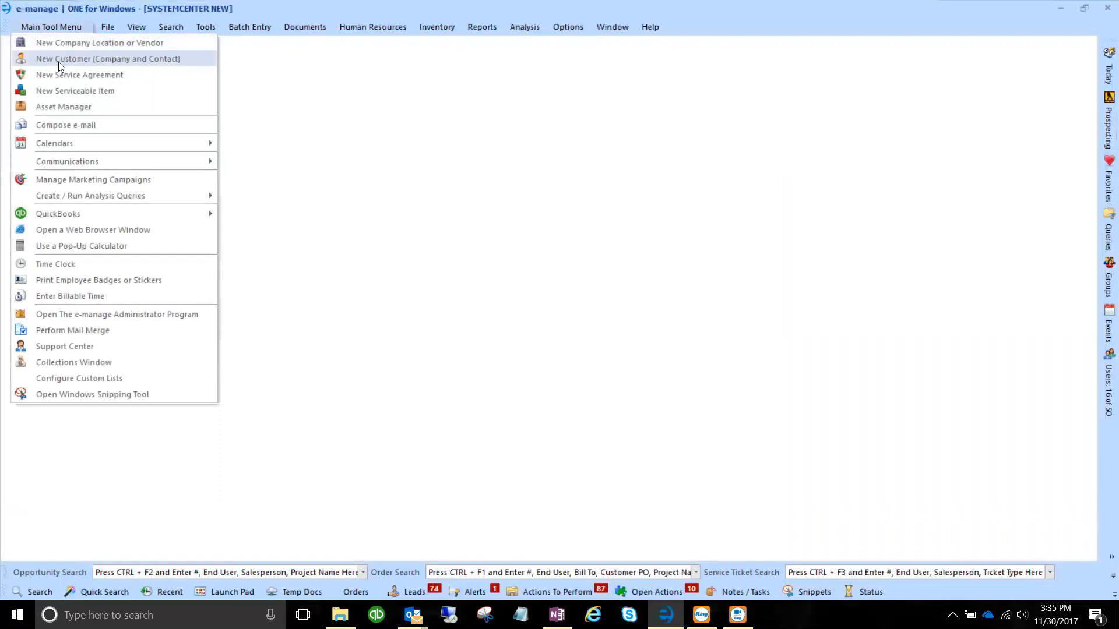
{"action": "left_click", "coordinate": [125, 63]}
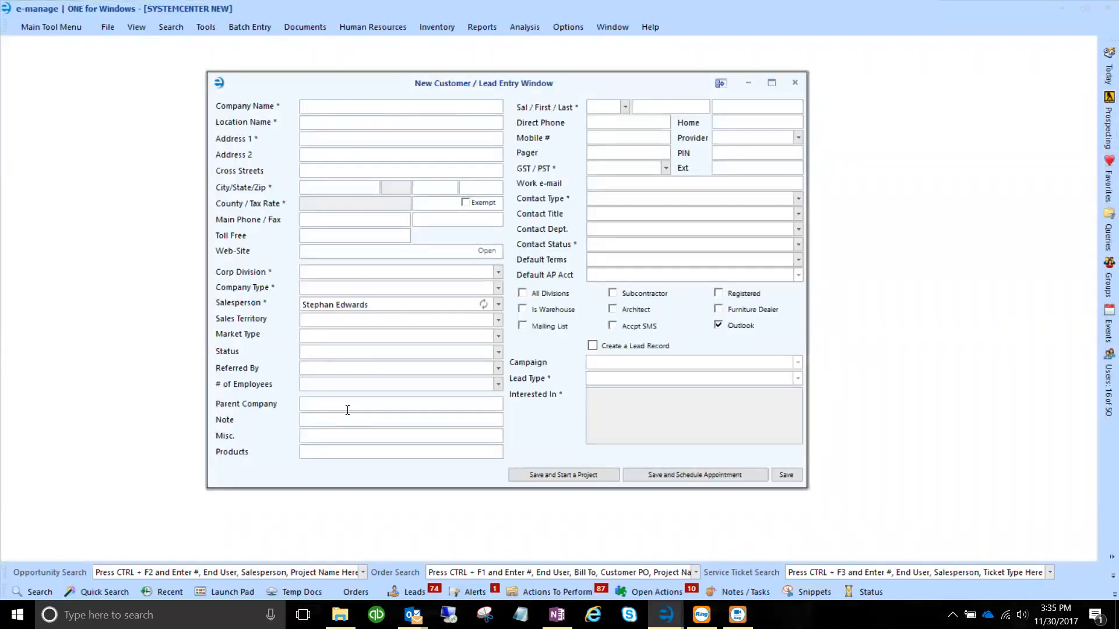
{"action": "left_click", "coordinate": [795, 84]}
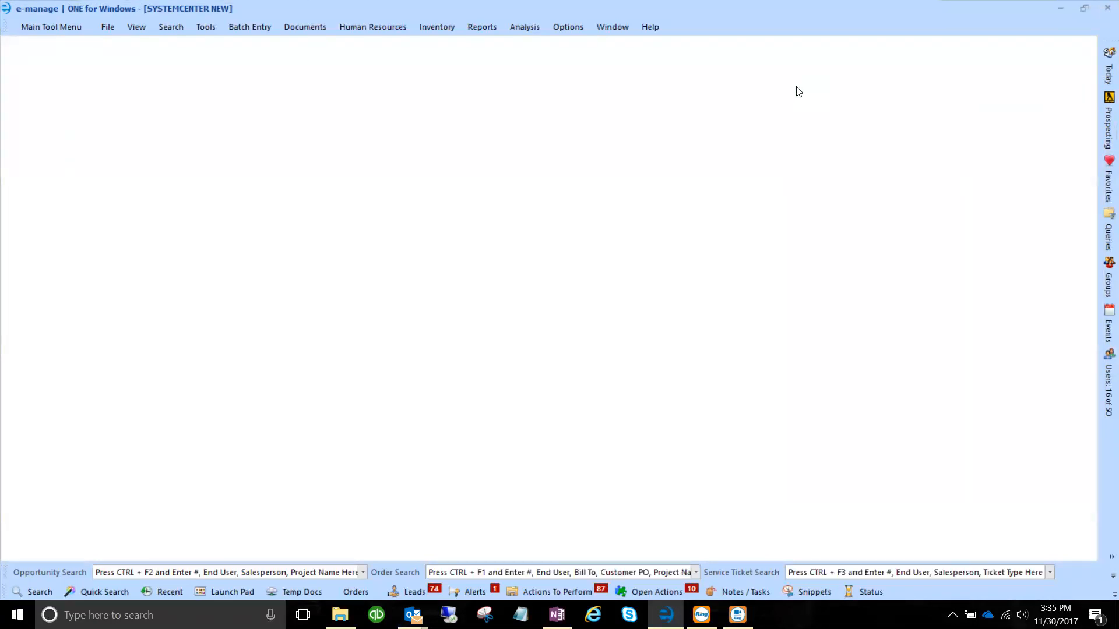
Add the Ottawa Business Interiors Ltd listing as a new customer, prefilling its address, phone and website.
{"action": "left_click", "coordinate": [1103, 129]}
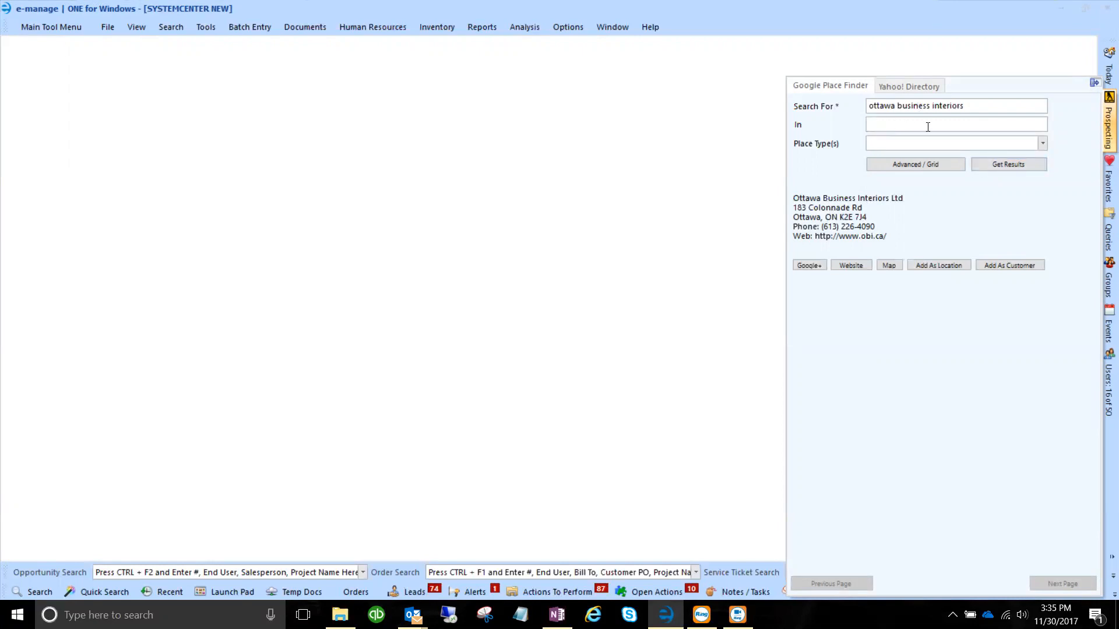
{"action": "left_click", "coordinate": [886, 125]}
{"action": "left_click", "coordinate": [1009, 269]}
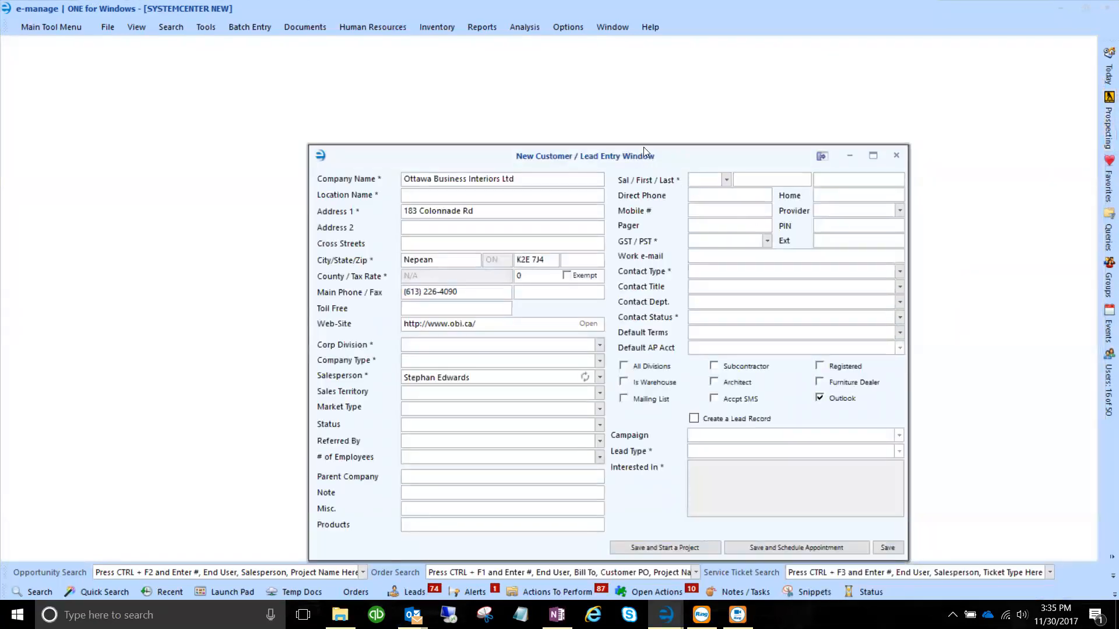
{"action": "left_click_drag", "start_coordinate": [644, 147], "coordinate": [662, 72]}
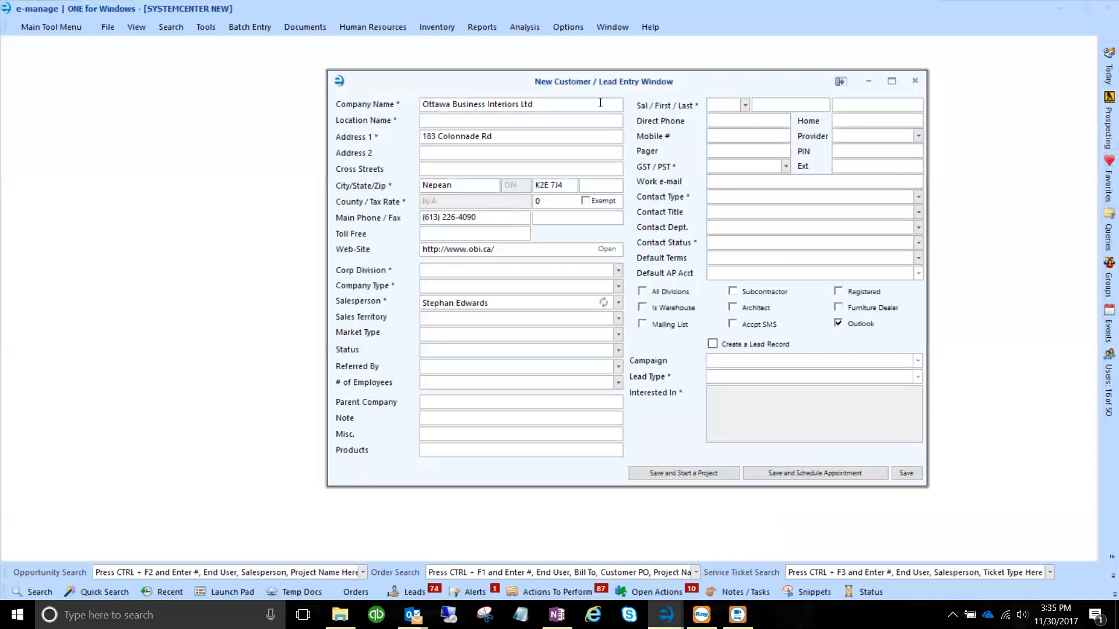
{"action": "left_click", "coordinate": [36, 28]}
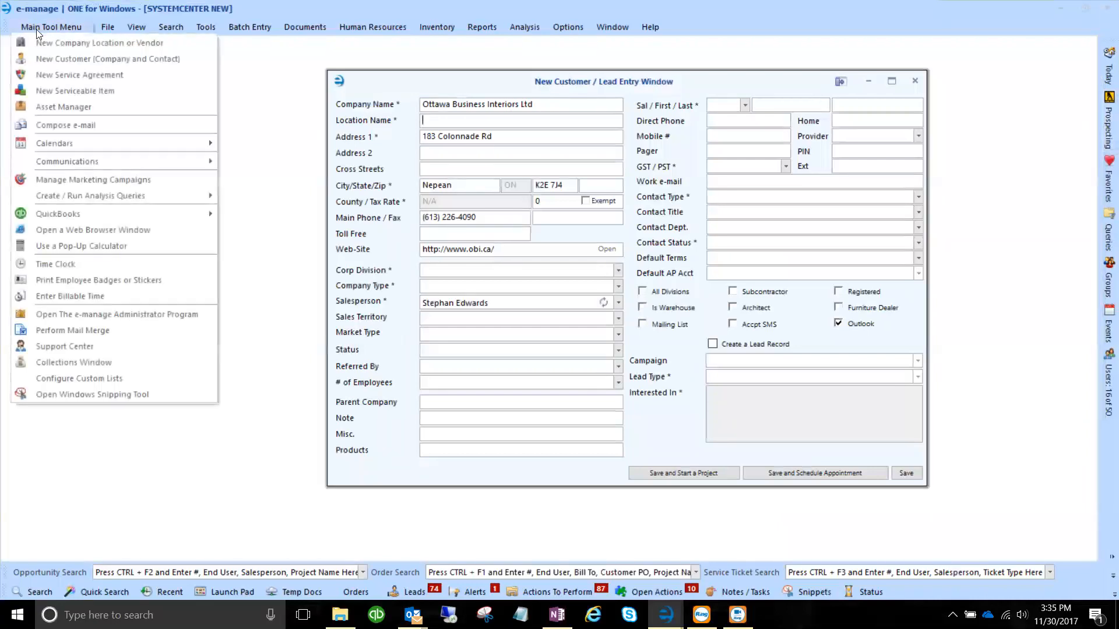
{"action": "left_click", "coordinate": [64, 60]}
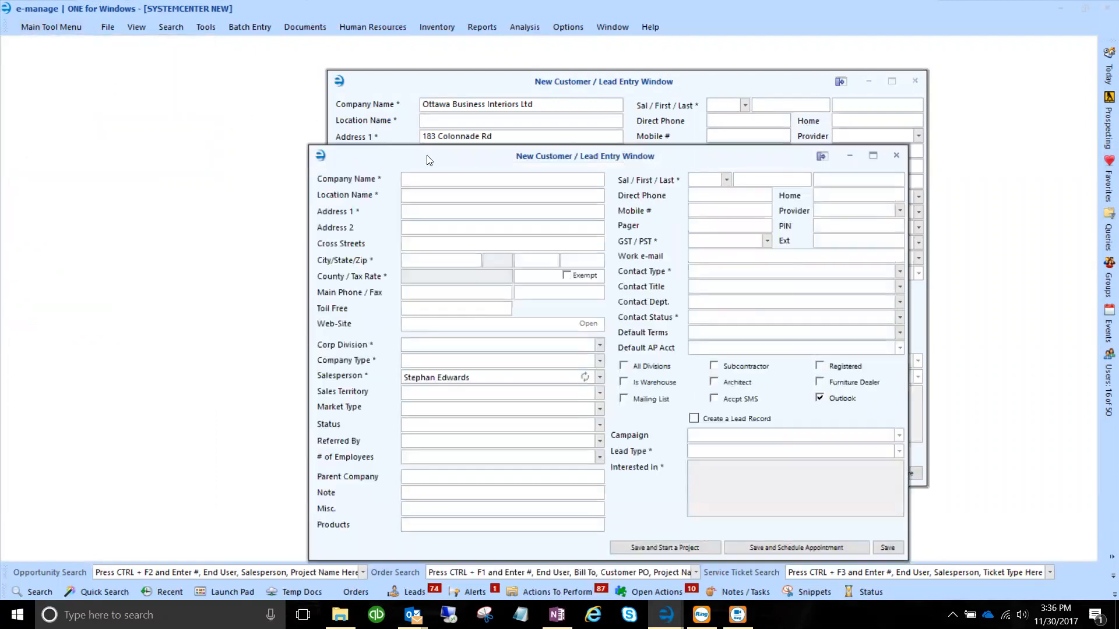
{"action": "left_click_drag", "start_coordinate": [429, 160], "coordinate": [720, 85]}
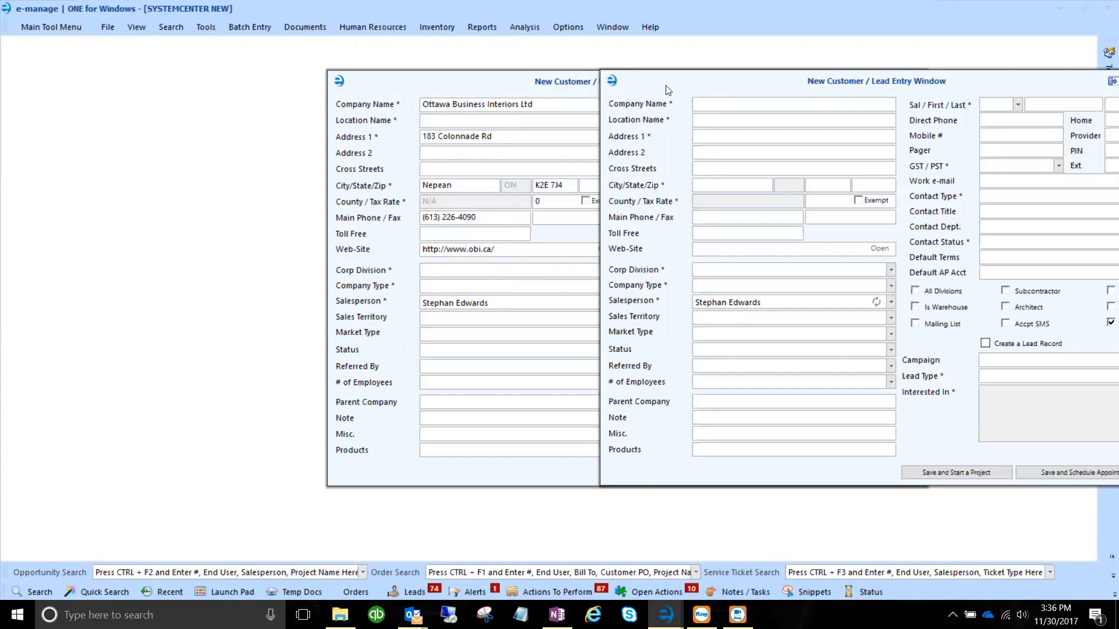
{"action": "left_click_drag", "start_coordinate": [666, 88], "coordinate": [580, 85]}
{"action": "left_click", "coordinate": [879, 77]}
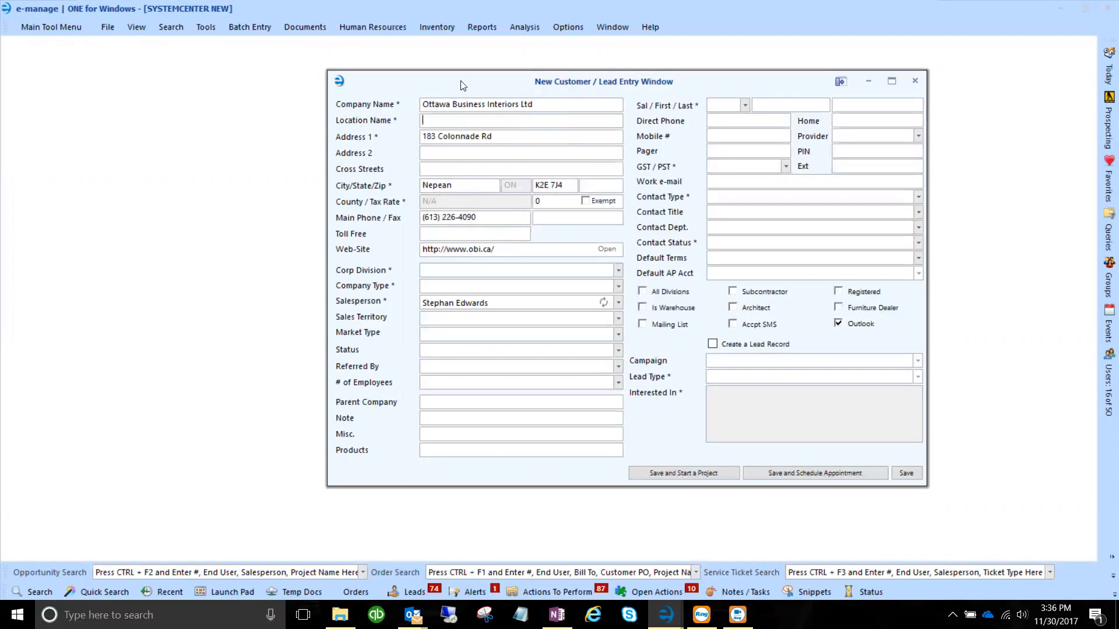
{"action": "left_click_drag", "start_coordinate": [462, 86], "coordinate": [407, 57]}
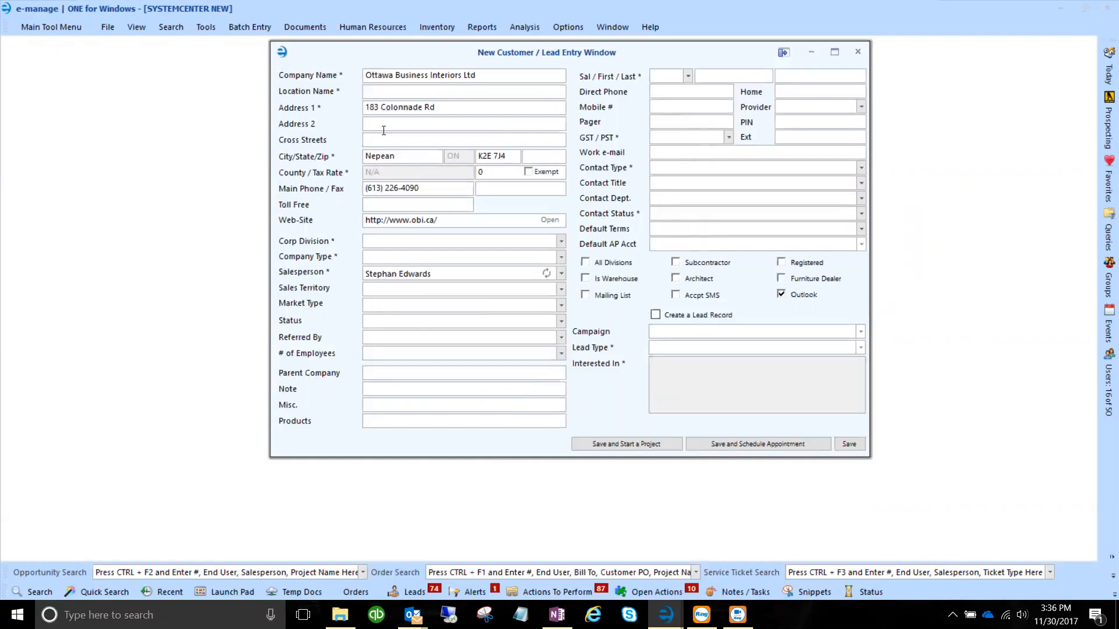
Set division The Systemcenter, Inc., type Dealership (Herman Miller), market Furniture Dealership, status Active.
{"action": "left_click", "coordinate": [558, 244]}
{"action": "left_click", "coordinate": [468, 262]}
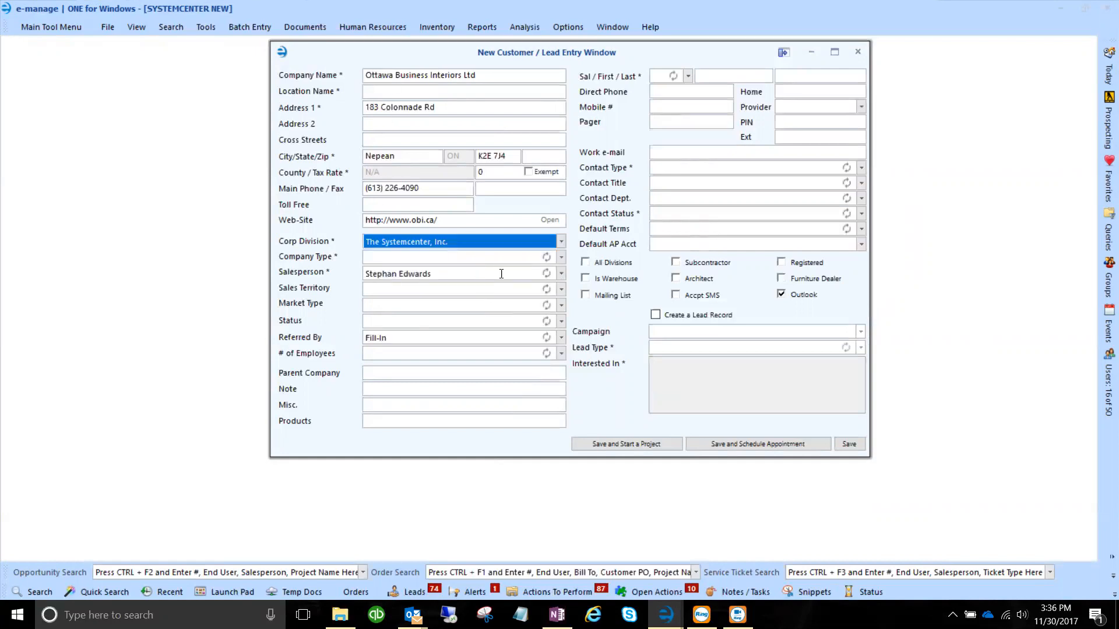
{"action": "left_click", "coordinate": [562, 258]}
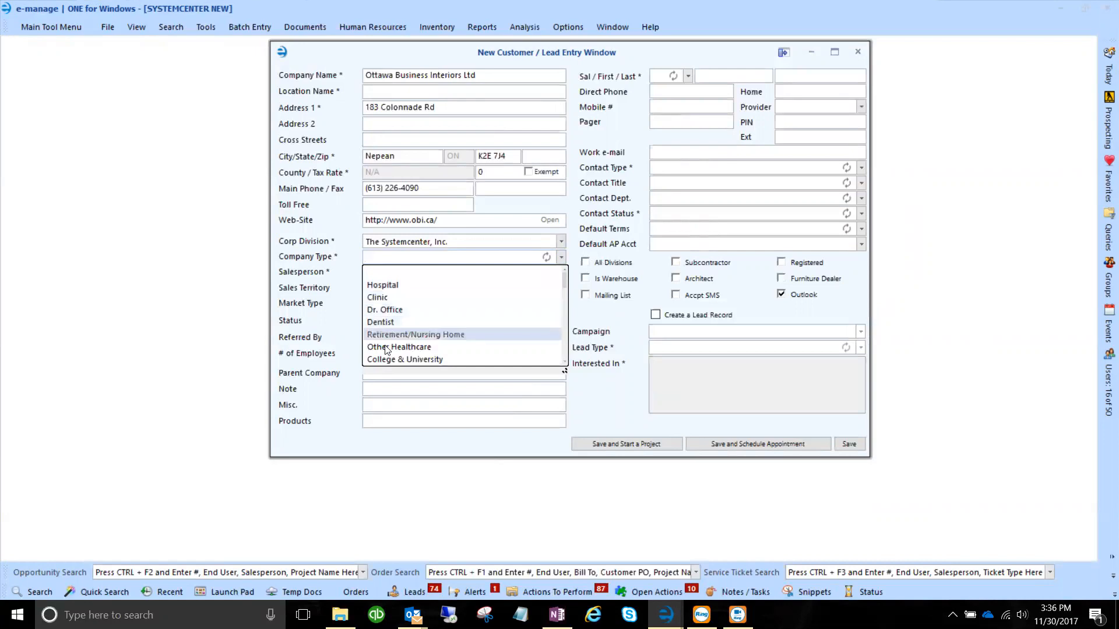
{"action": "scroll", "coordinate": [389, 315], "scroll_direction": "down", "scroll_amount": 4}
{"action": "scroll", "coordinate": [390, 318], "scroll_direction": "down", "scroll_amount": 8}
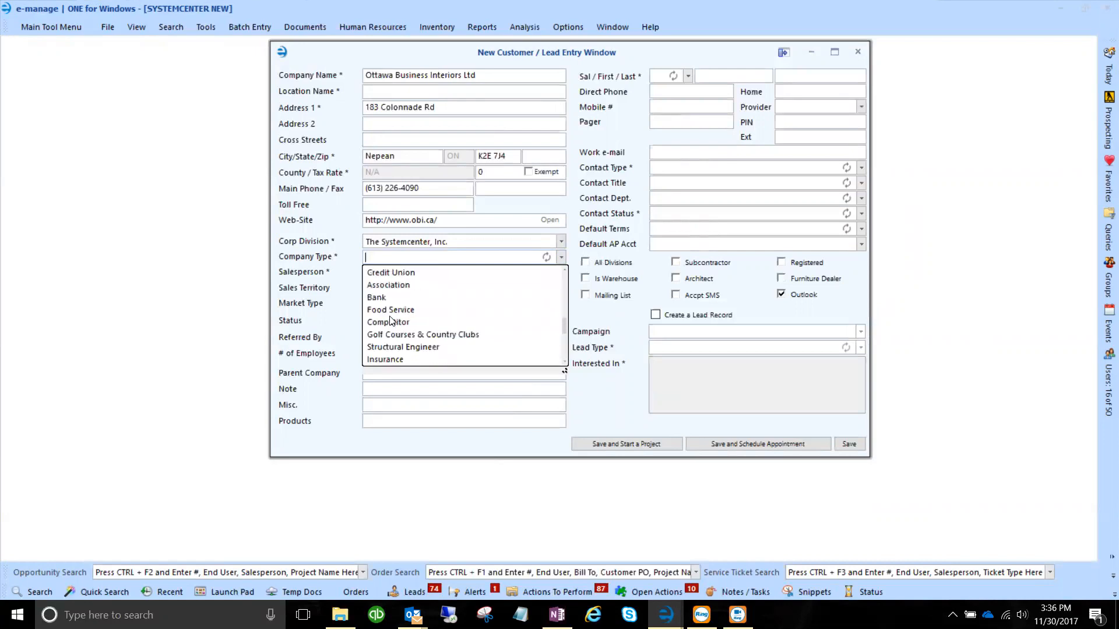
{"action": "scroll", "coordinate": [390, 321], "scroll_direction": "down", "scroll_amount": 4}
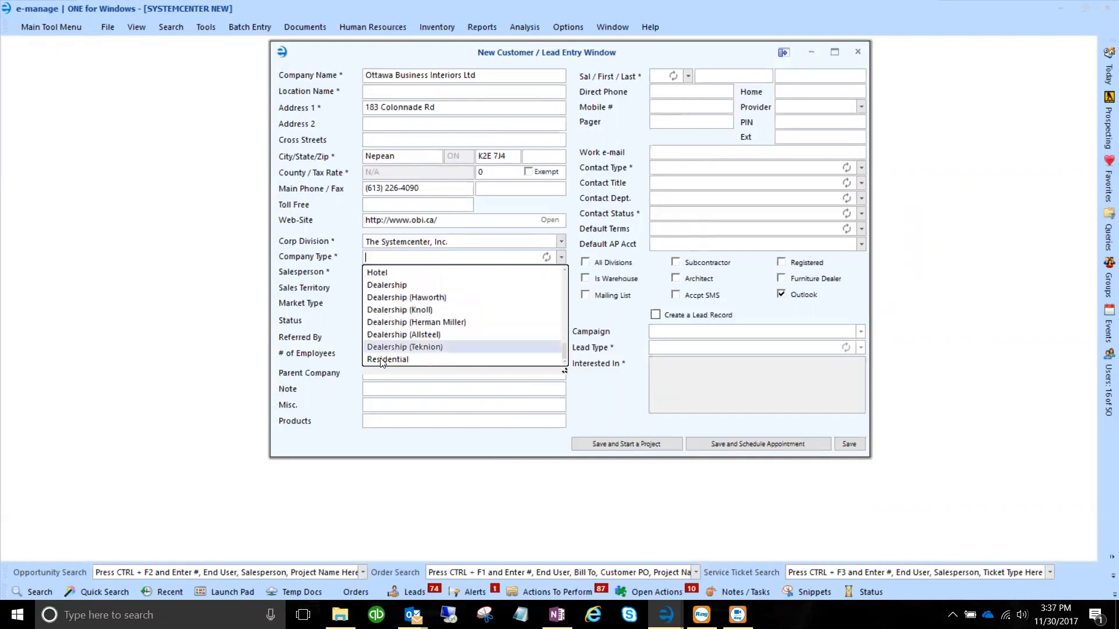
{"action": "left_click", "coordinate": [424, 325]}
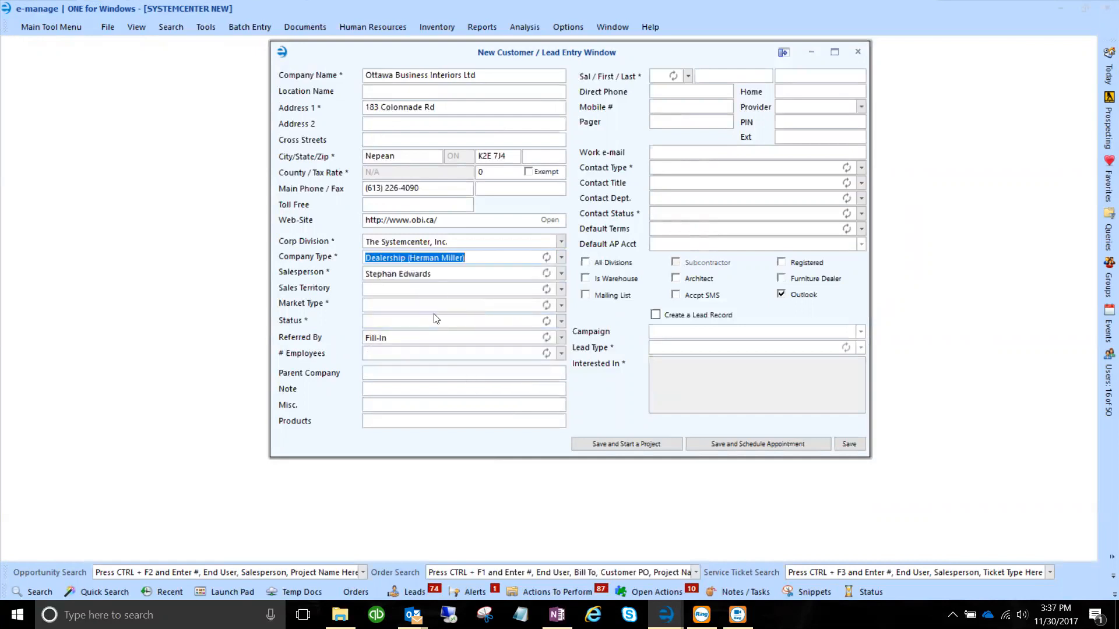
{"action": "left_click", "coordinate": [561, 305]}
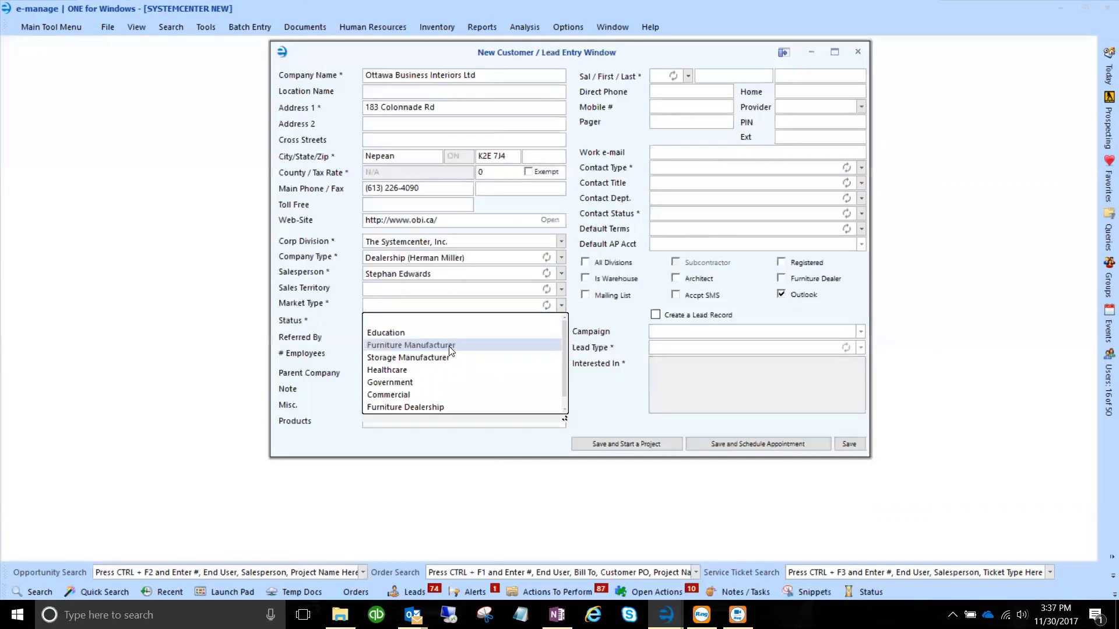
{"action": "left_click", "coordinate": [451, 407]}
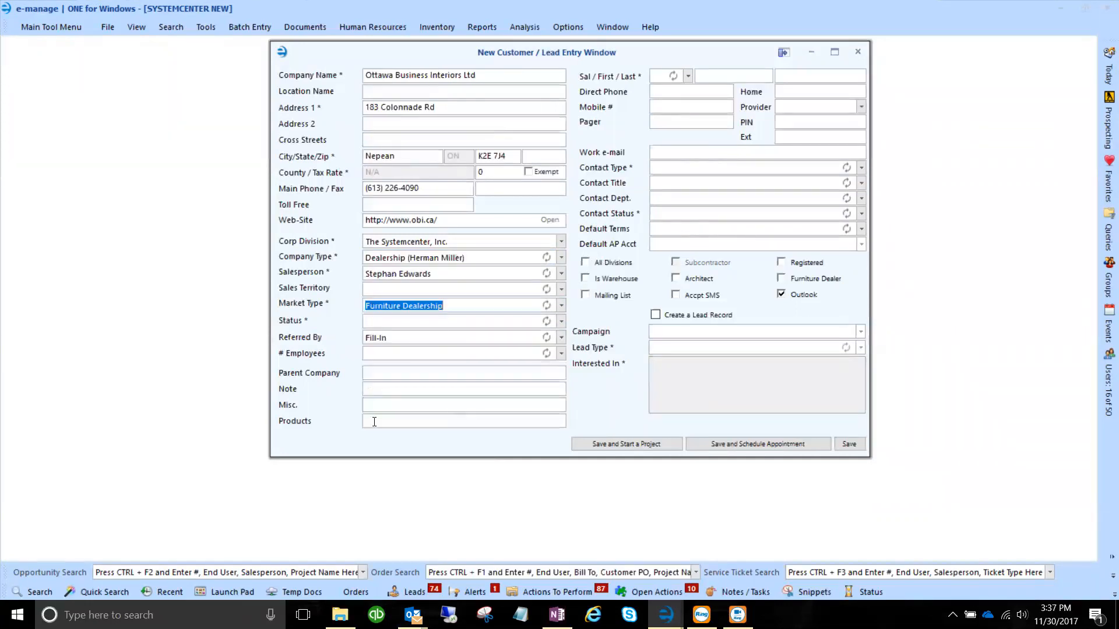
{"action": "left_click", "coordinate": [563, 322]}
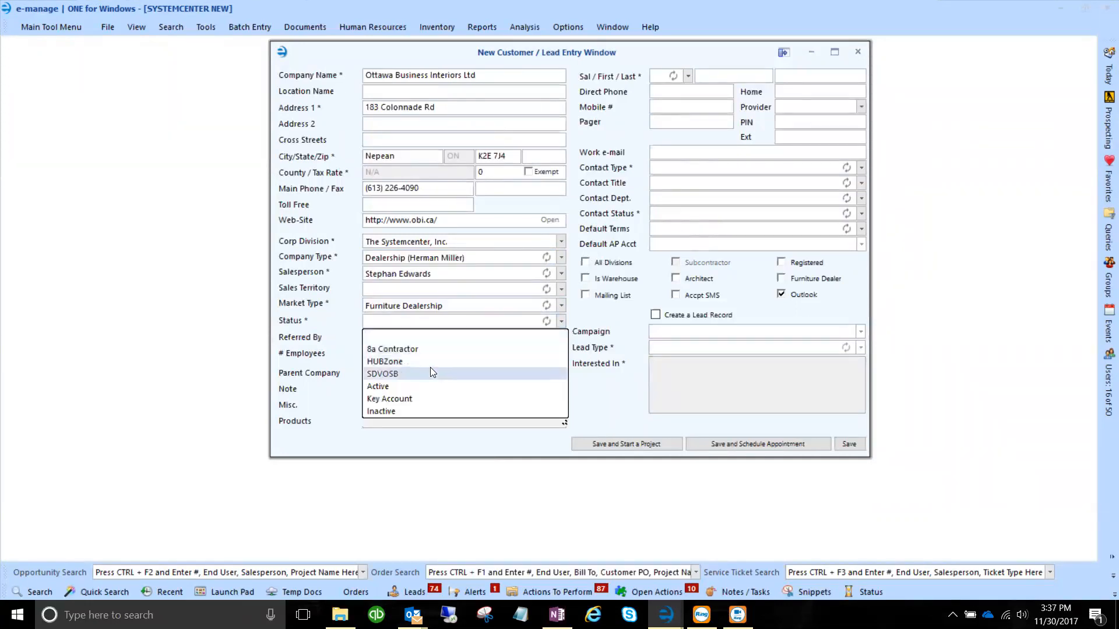
{"action": "left_click", "coordinate": [408, 387]}
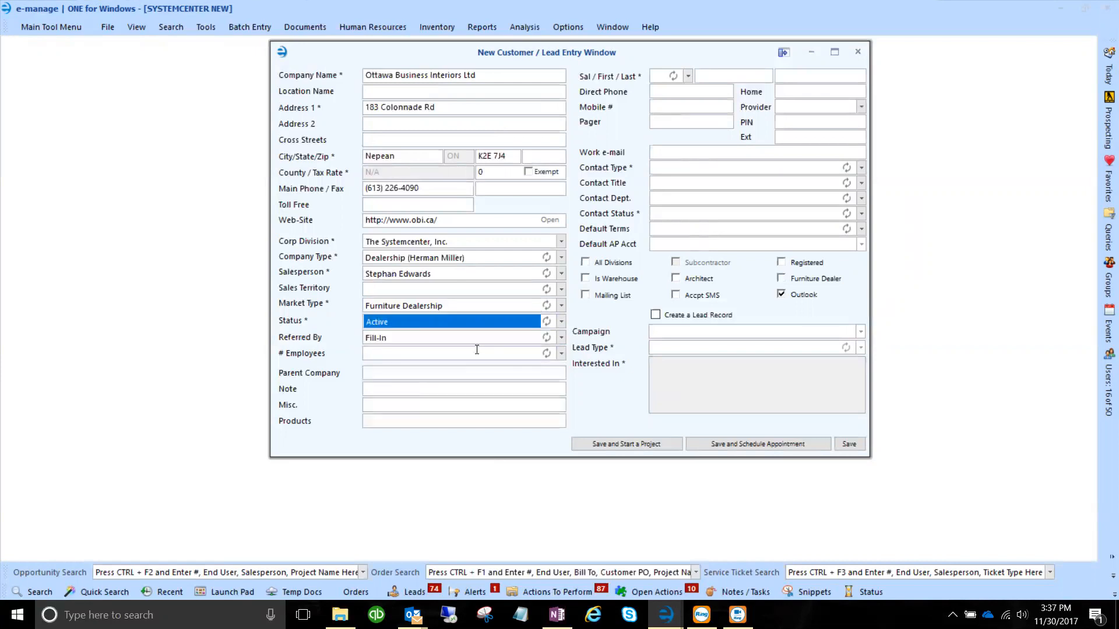
{"action": "key", "text": "Tab"}
{"action": "key", "text": "Tab"}
{"action": "key", "text": "Tab"}
{"action": "key", "text": "Tab"}
{"action": "key", "text": "Tab"}
{"action": "key", "text": "Tab"}
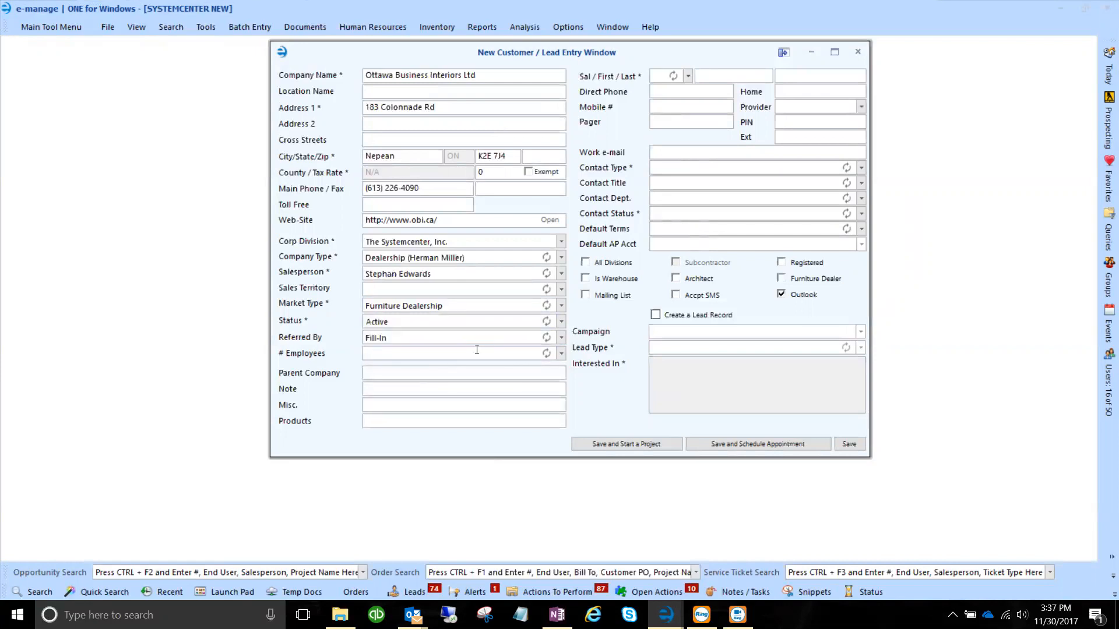
Give the contact the salutation Ms. and enter her first and last name.
{"action": "left_click", "coordinate": [688, 76]}
{"action": "left_click", "coordinate": [664, 116]}
{"action": "left_click", "coordinate": [719, 77]}
Enter extension 2300 and paste the contact's mobile number copied from Outlook.
{"action": "left_click", "coordinate": [807, 137]}
{"action": "type", "text": "2300"}
{"action": "key", "text": "alt+Tab"}
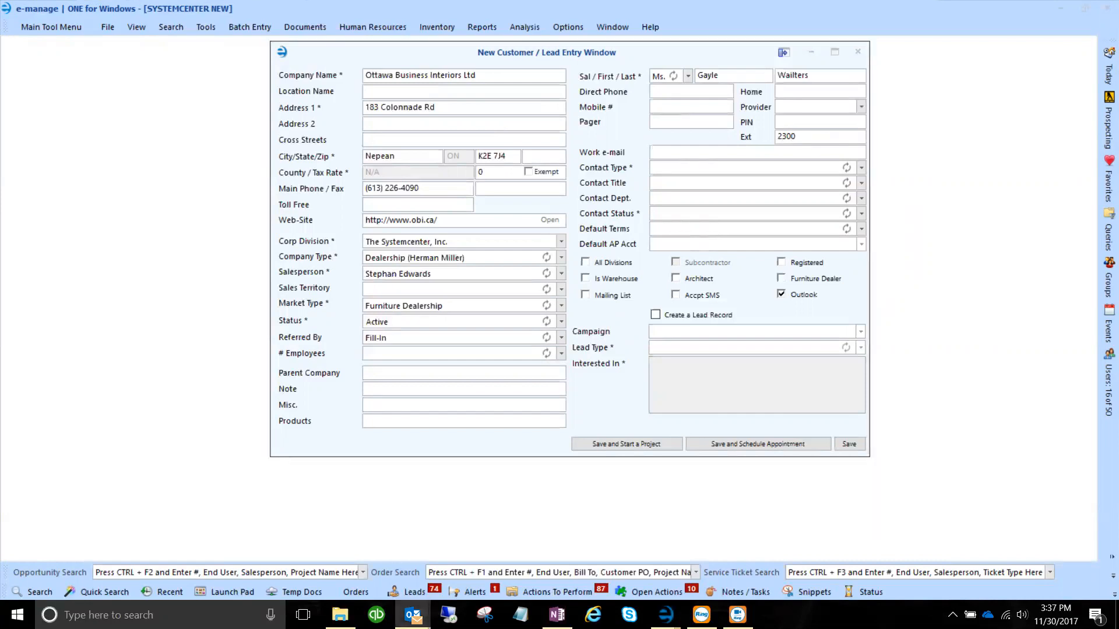
{"action": "left_click", "coordinate": [742, 148]}
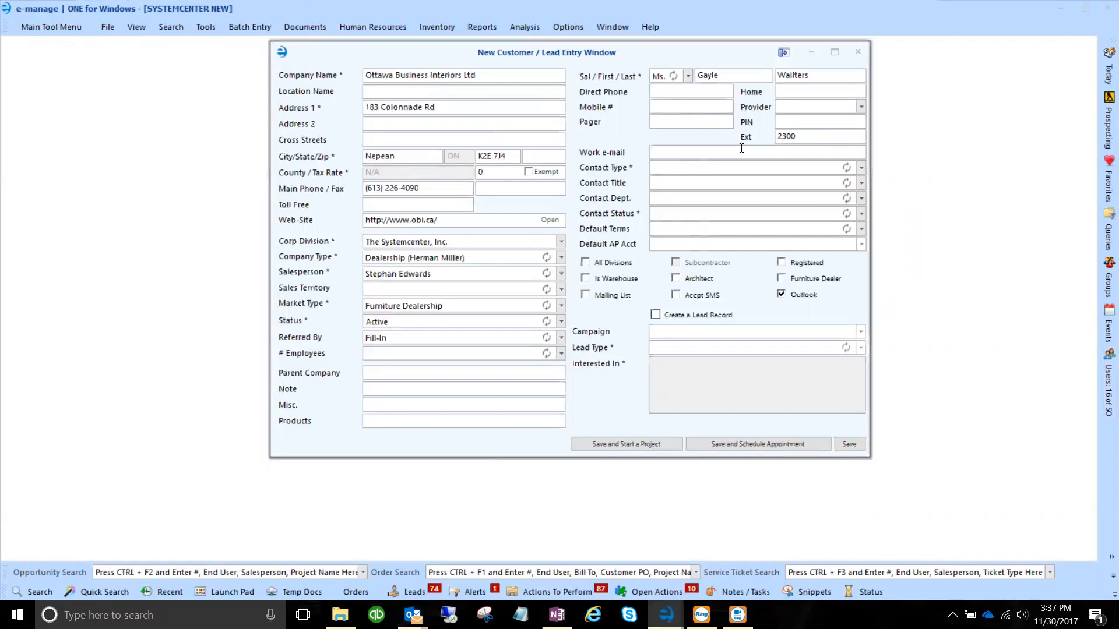
{"action": "key", "text": "Tab"}
{"action": "key", "text": "Tab"}
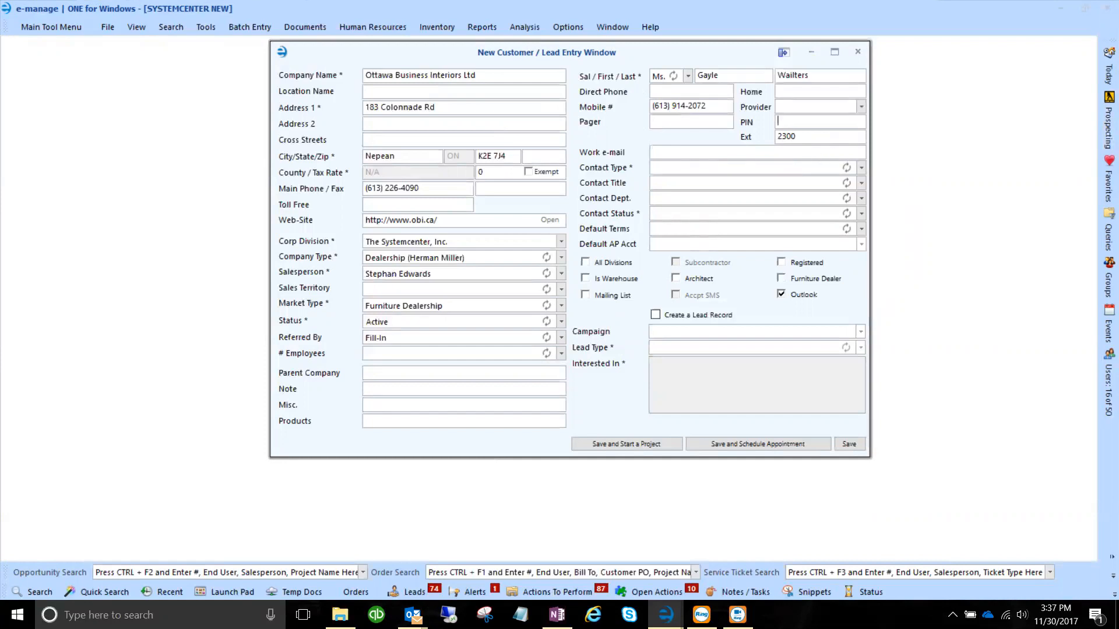
{"action": "key", "text": "alt+Tab"}
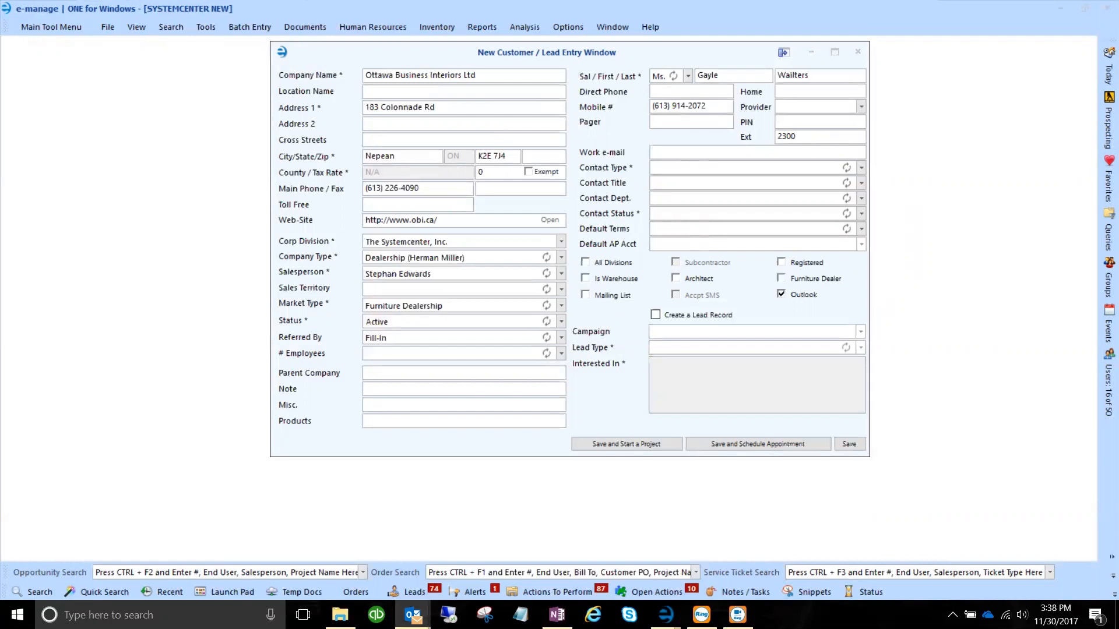
Paste the contact's work e-mail, set contact type General and title 'Director of Finace'.
{"action": "left_click", "coordinate": [672, 154]}
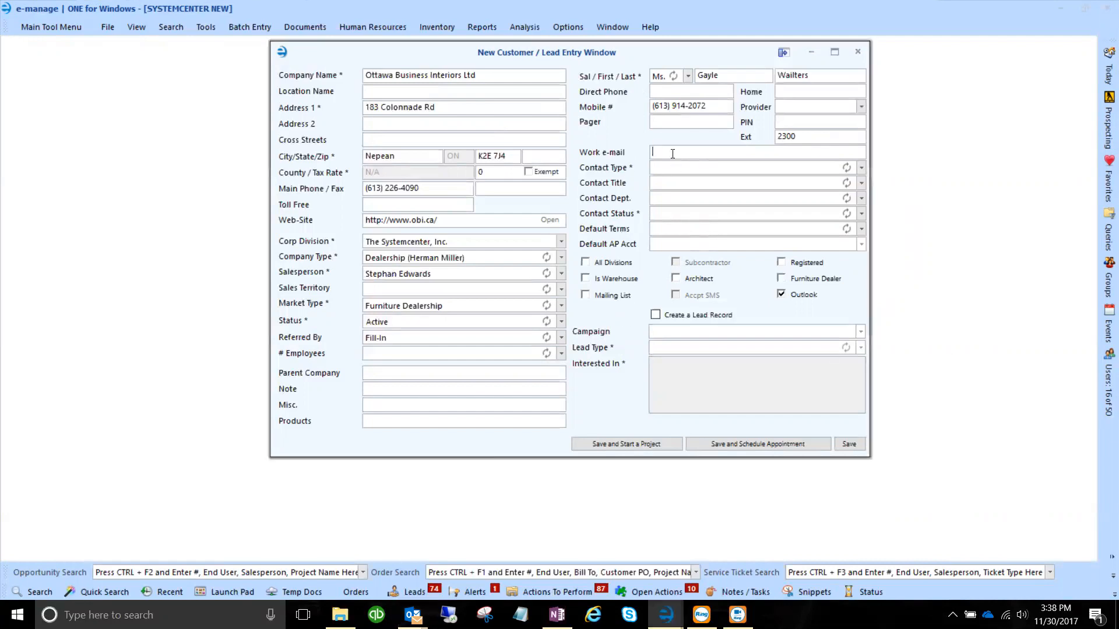
{"action": "key", "text": "ctrl+v"}
{"action": "left_click", "coordinate": [861, 167]}
{"action": "left_click", "coordinate": [676, 199]}
{"action": "left_click", "coordinate": [711, 184]}
{"action": "type", "text": "Director of Finace"}
Set the contact status to Active and default terms to e-manage|ONE Lease To Own.
{"action": "left_click", "coordinate": [716, 214]}
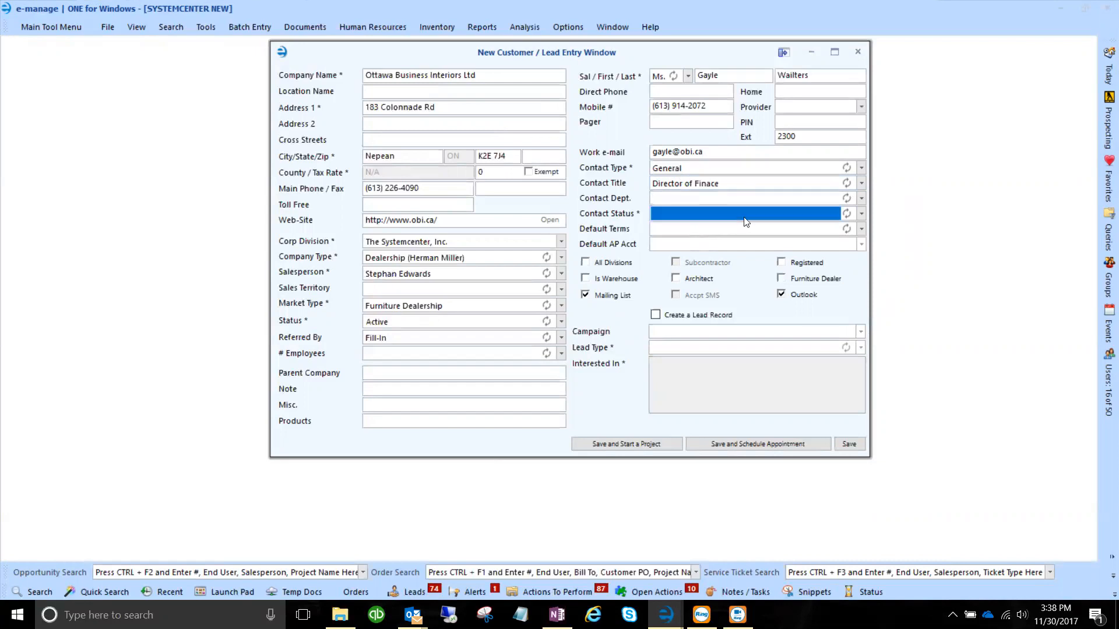
{"action": "left_click", "coordinate": [862, 214]}
{"action": "left_click", "coordinate": [665, 241]}
{"action": "left_click", "coordinate": [861, 229]}
{"action": "scroll", "coordinate": [745, 280], "scroll_direction": "down", "scroll_amount": 5}
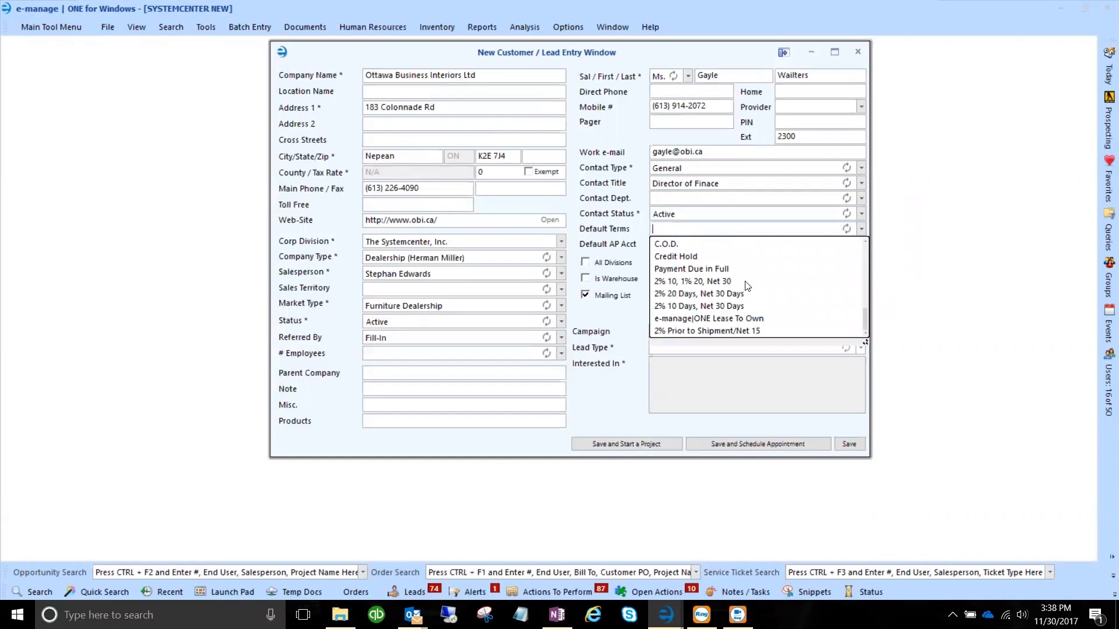
{"action": "left_click", "coordinate": [734, 318]}
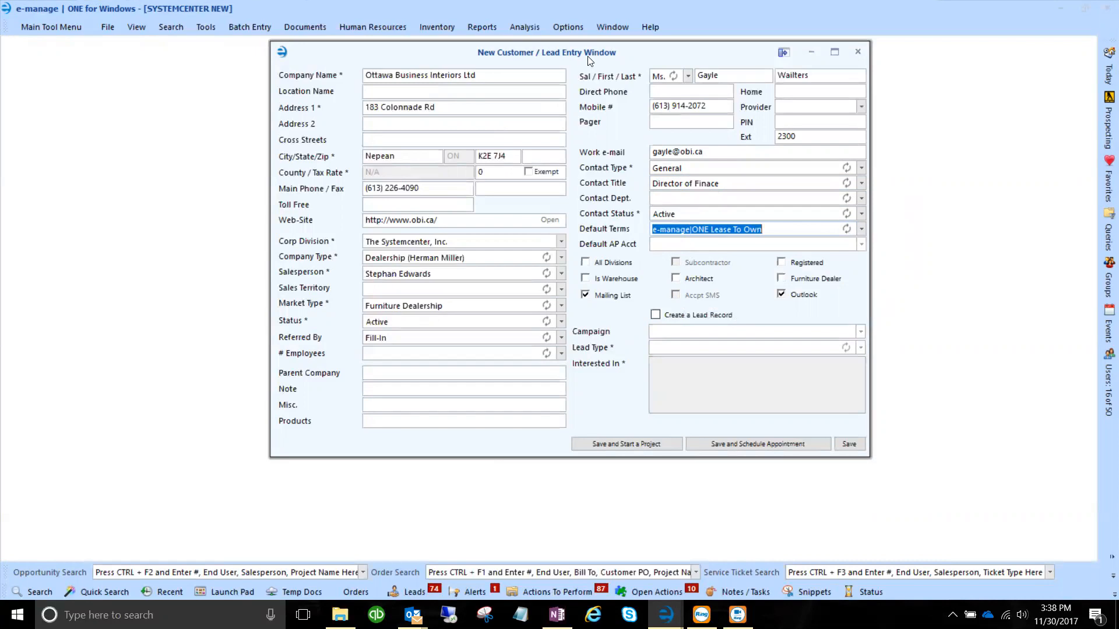
{"action": "left_click_drag", "start_coordinate": [586, 61], "coordinate": [517, 74]}
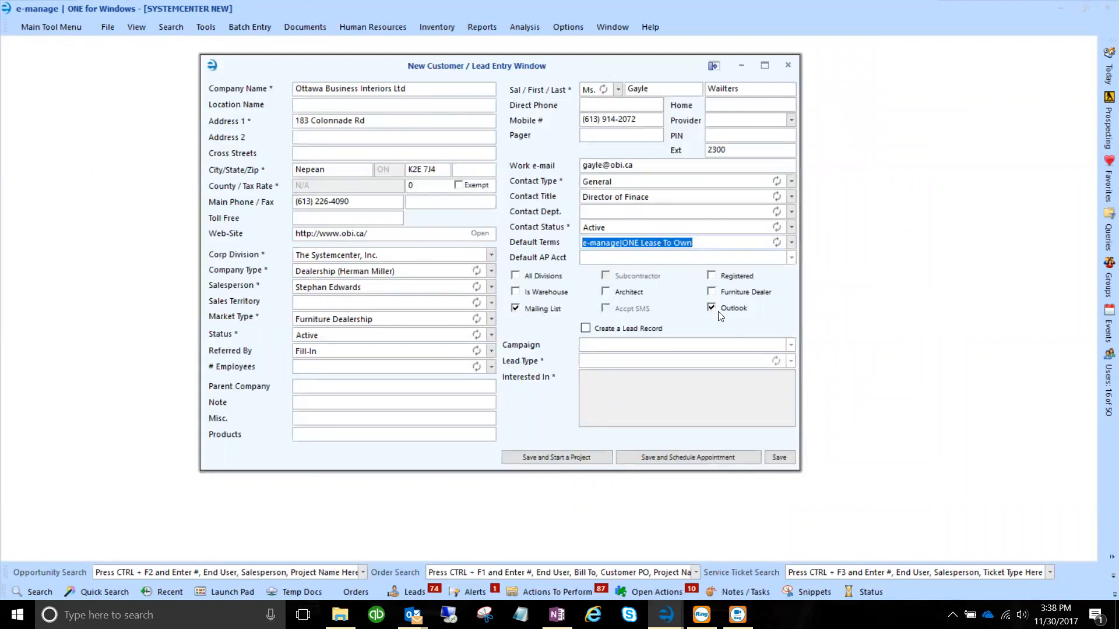
Enable a lead record with campaign EM-Herman Miller and lead type Specifying/Budgeting.
{"action": "left_click", "coordinate": [586, 328]}
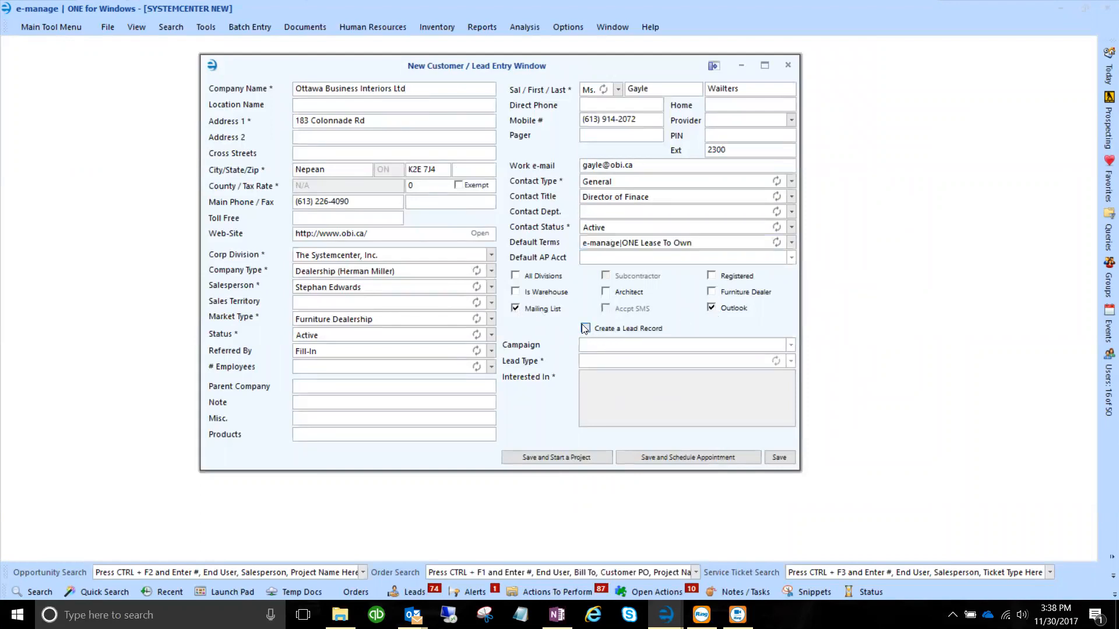
{"action": "left_click", "coordinate": [791, 345]}
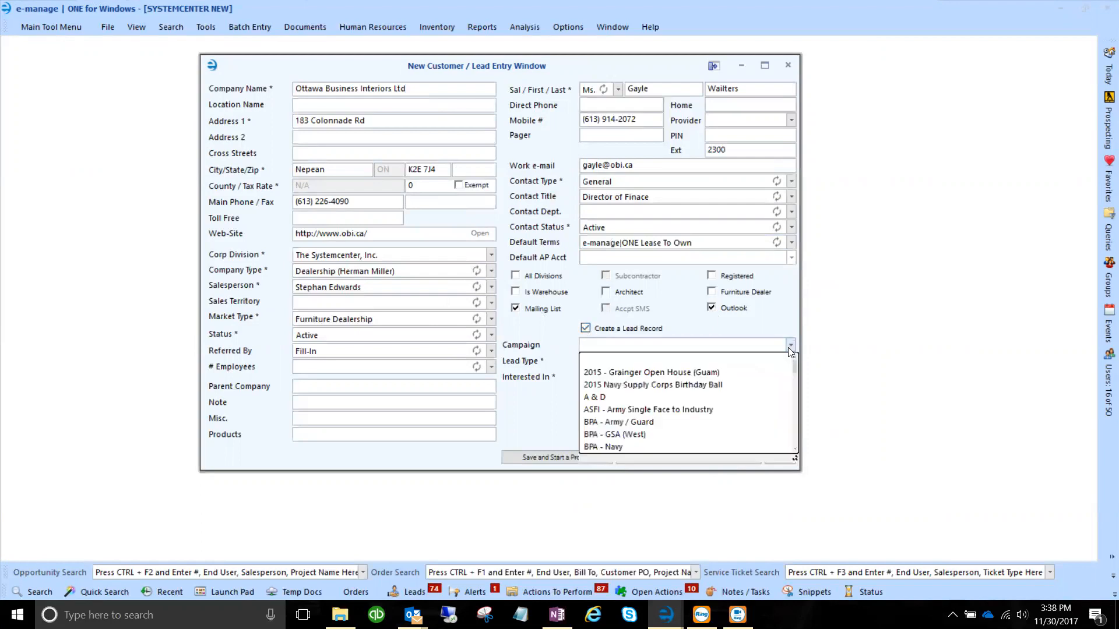
{"action": "scroll", "coordinate": [673, 367], "scroll_direction": "down", "scroll_amount": 6}
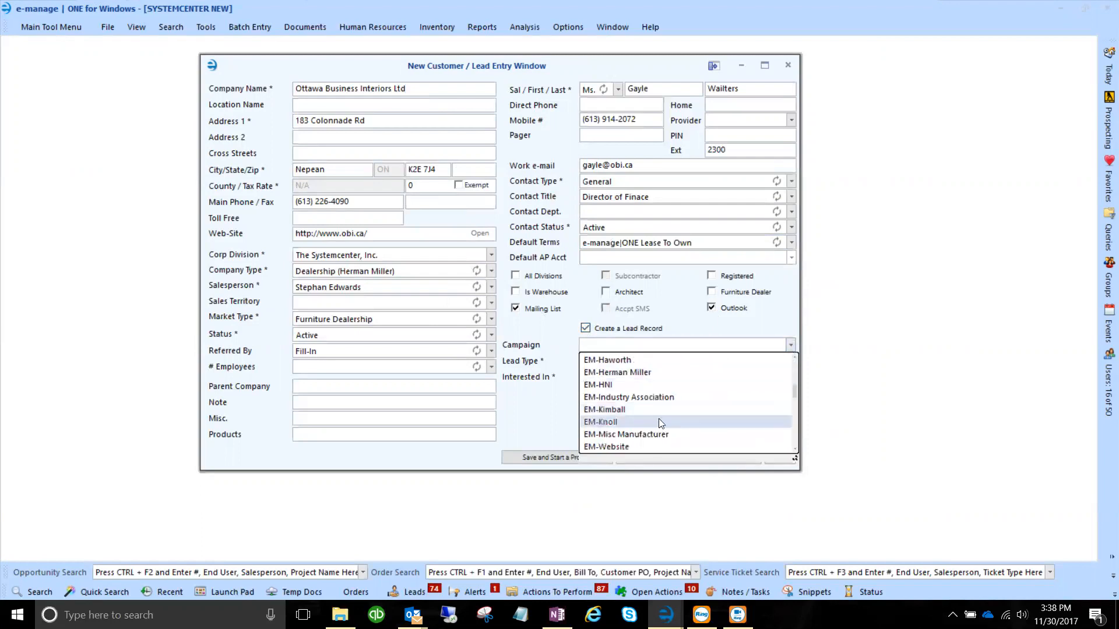
{"action": "left_click", "coordinate": [634, 374]}
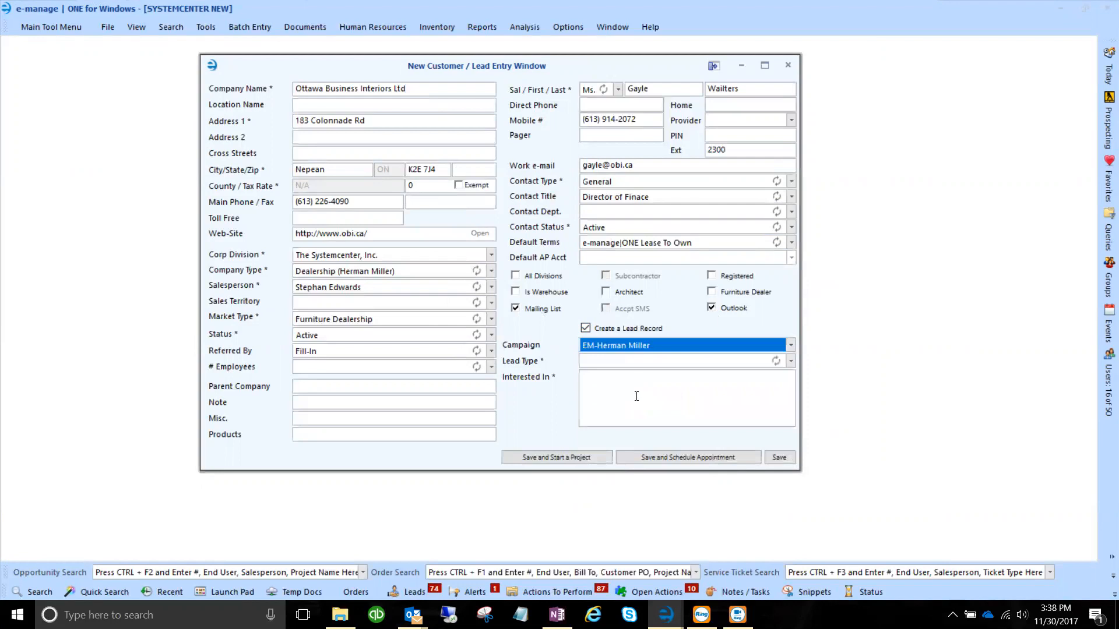
{"action": "left_click", "coordinate": [791, 362]}
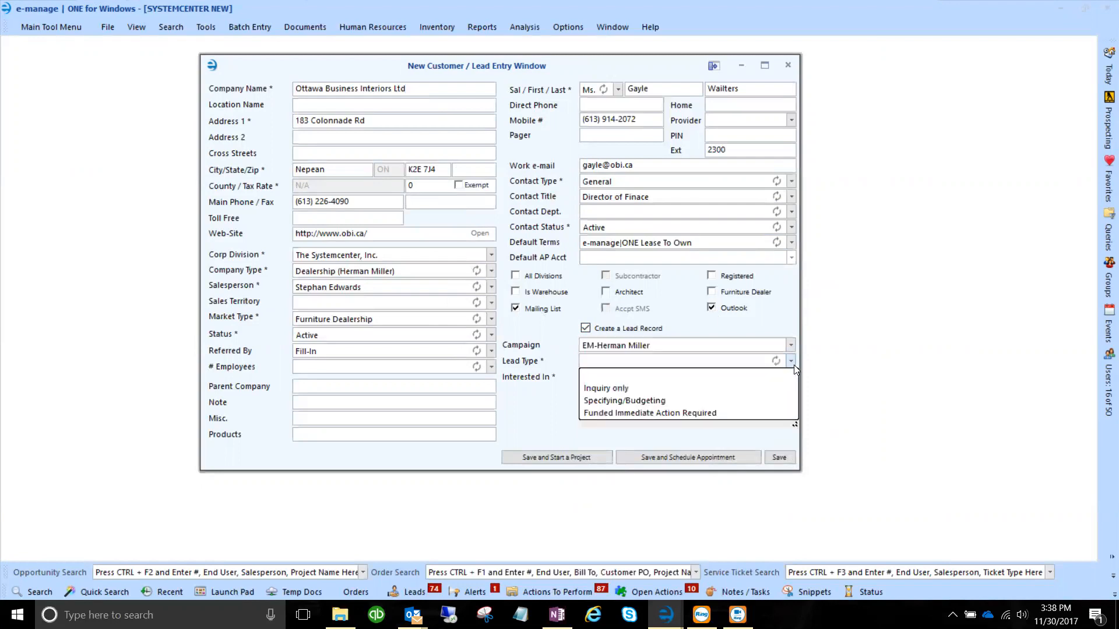
{"action": "left_click", "coordinate": [654, 401]}
{"action": "left_click", "coordinate": [610, 398]}
Enter 'Interested in e-manageONE for their business' as the lead's Interested In note.
{"action": "type", "text": "Int"}
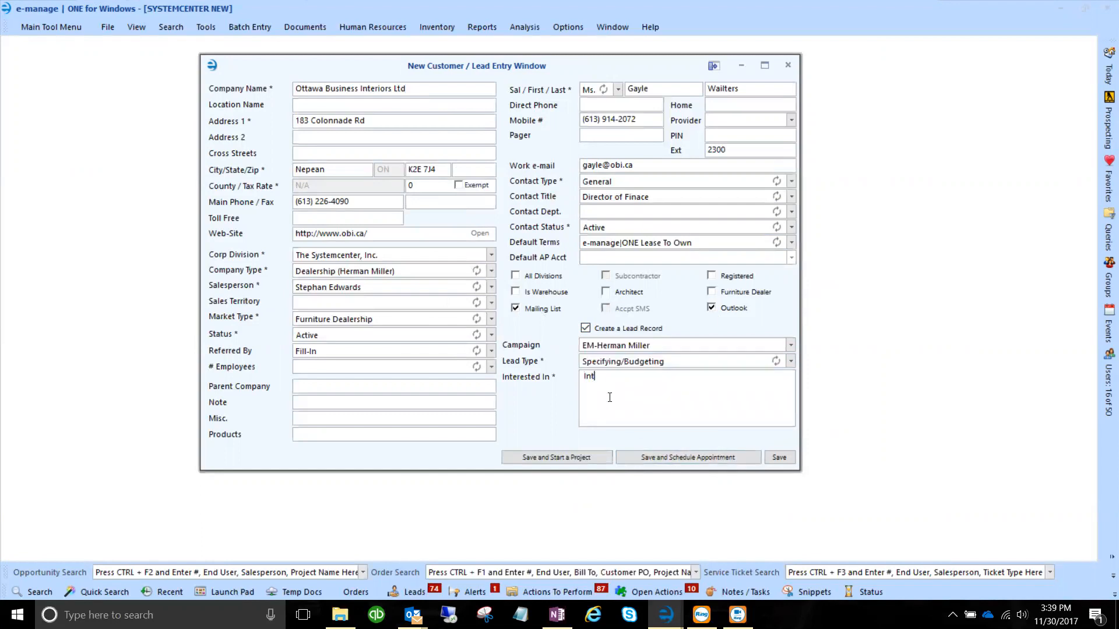
{"action": "type", "text": "erested in e-manageONE for their "}
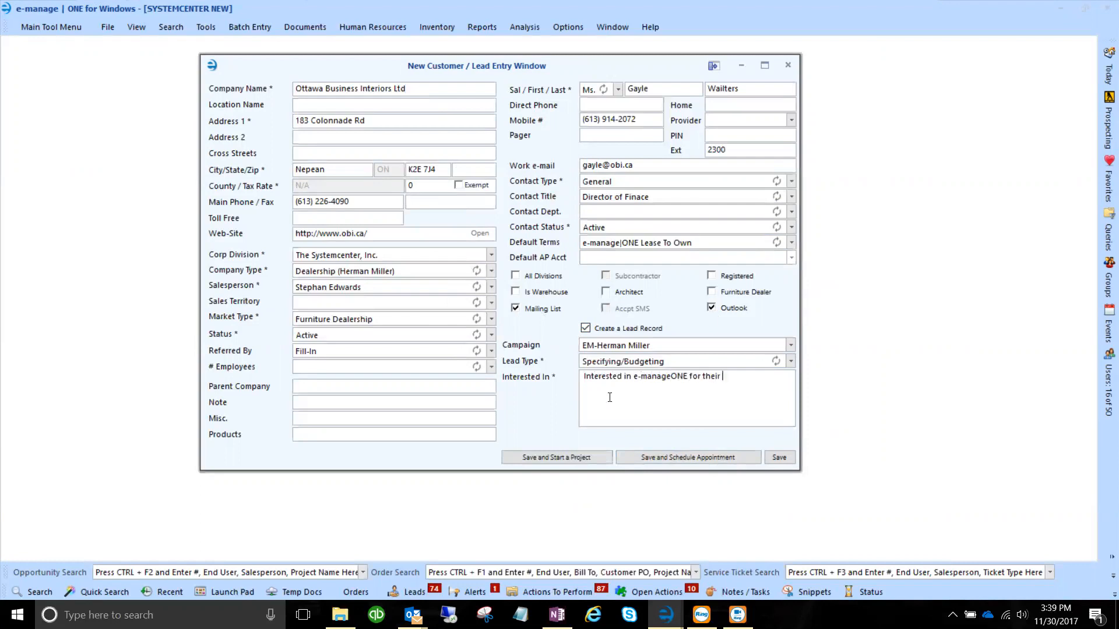
{"action": "type", "text": "business"}
Save the Ottawa Business Interiors Ltd customer and its contact, then start a new project for it.
{"action": "left_click_drag", "start_coordinate": [366, 288], "coordinate": [274, 285]}
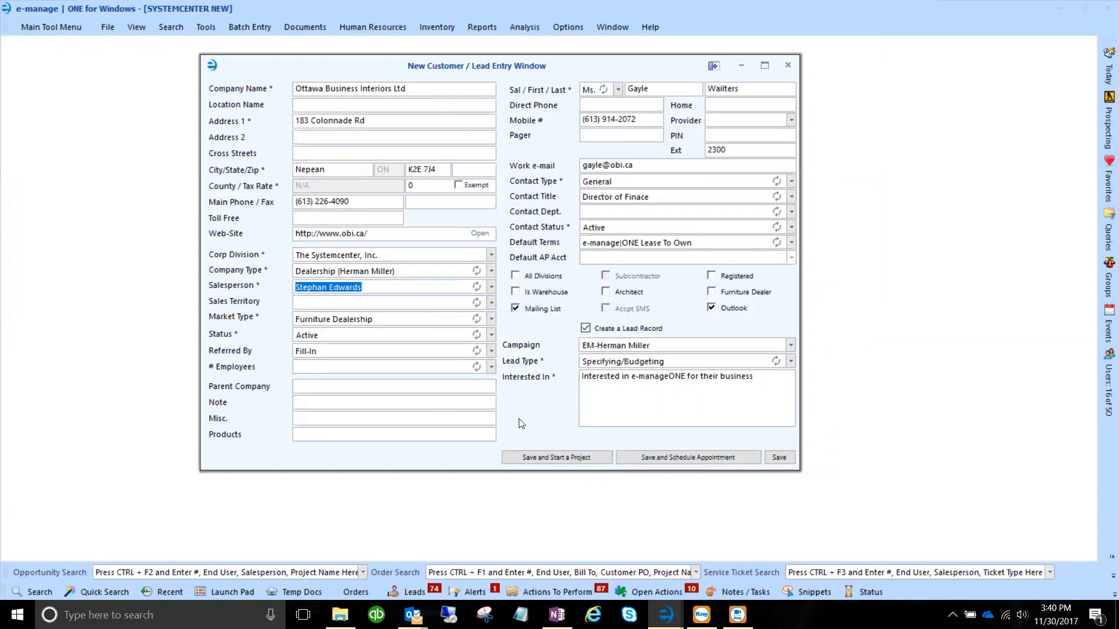
{"action": "left_click", "coordinate": [548, 457]}
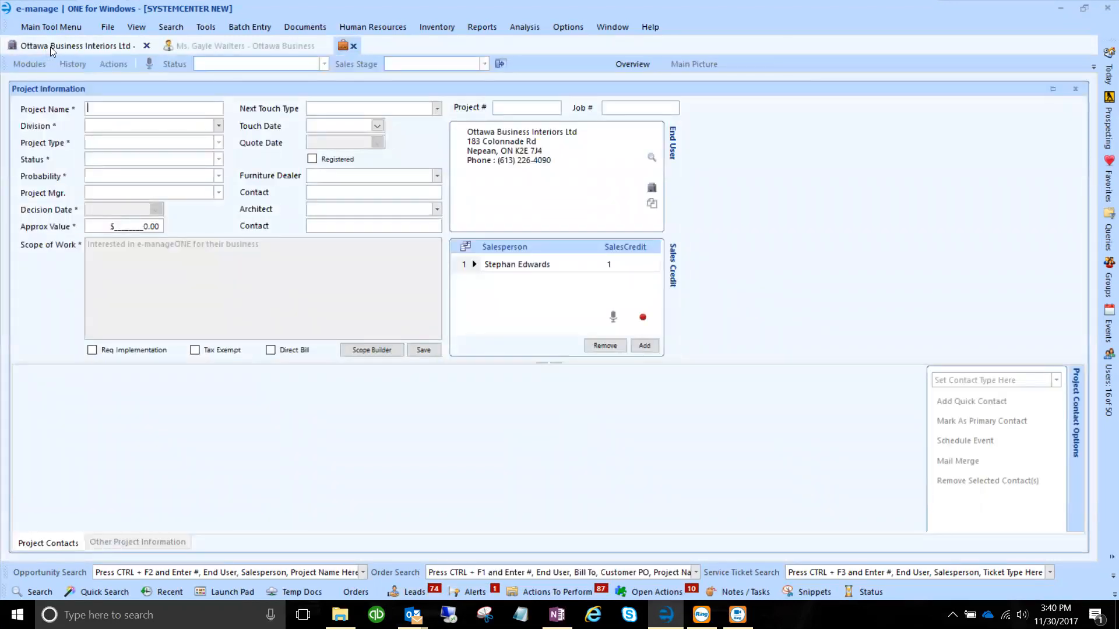
{"action": "left_click", "coordinate": [50, 46]}
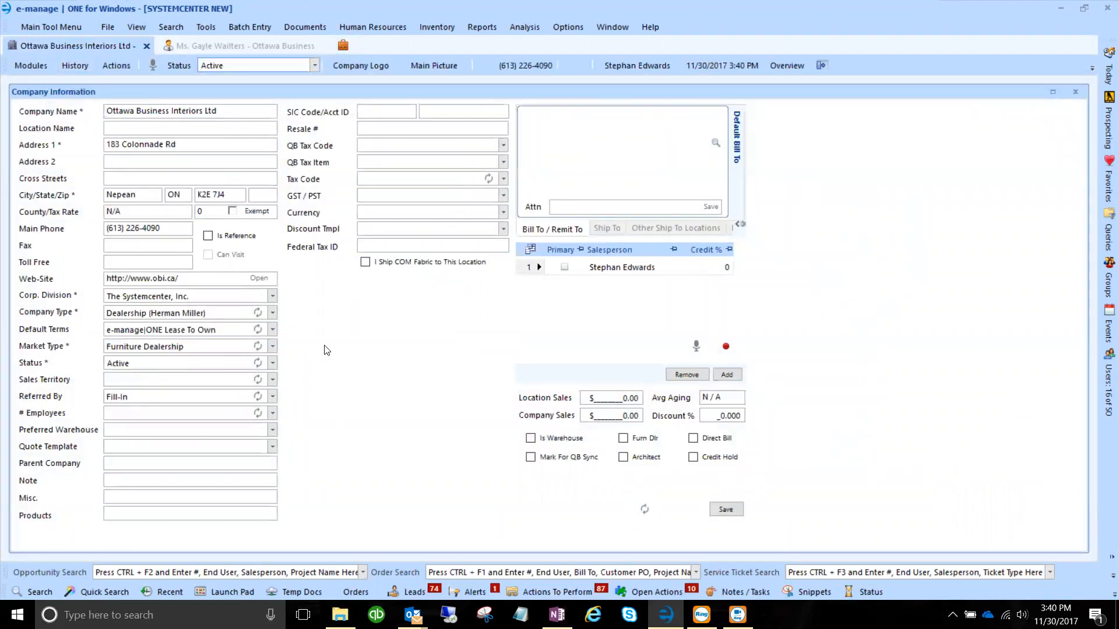
{"action": "left_click", "coordinate": [229, 46]}
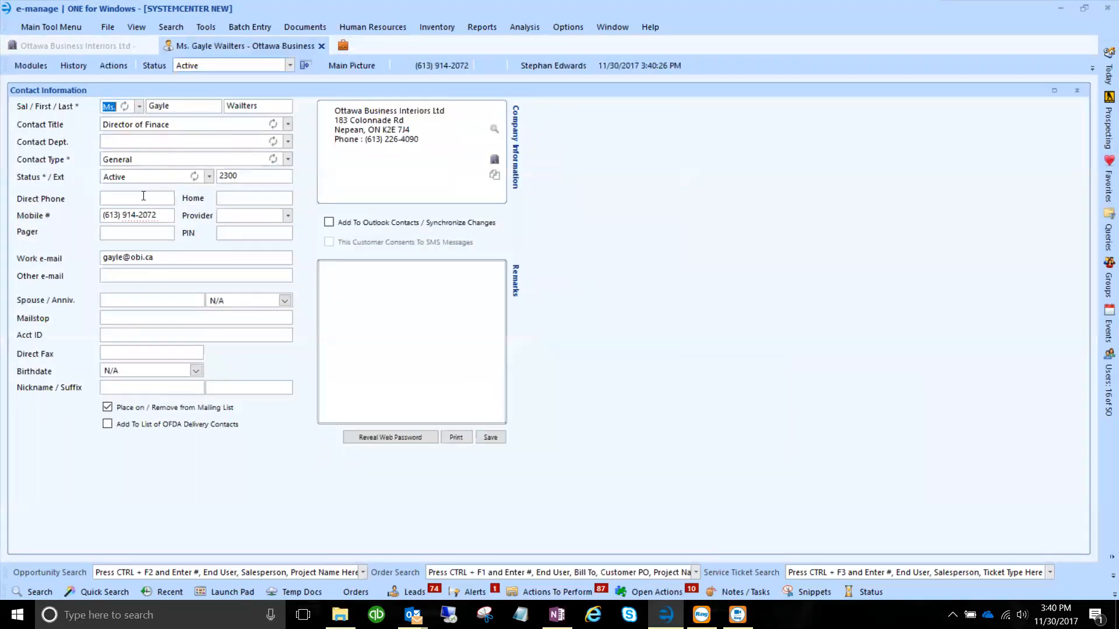
{"action": "left_click", "coordinate": [343, 46]}
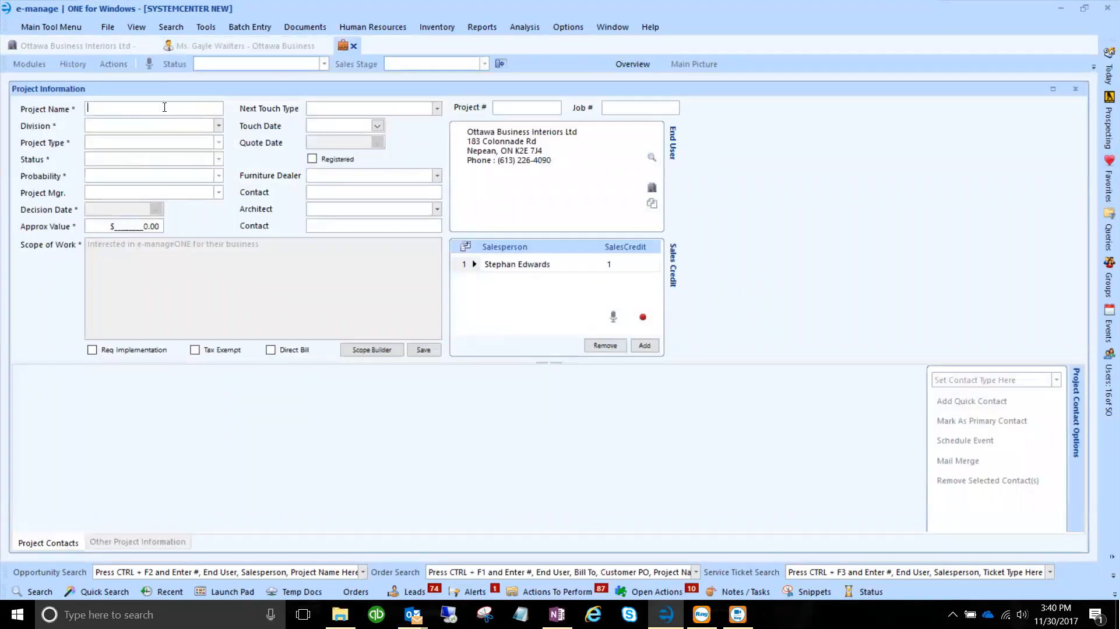
Enter the project name and trim the stray characters so it reads 'Ottawa Business e-manageONE System'.
{"action": "type", "text": "Ottawa Business e-maange"}
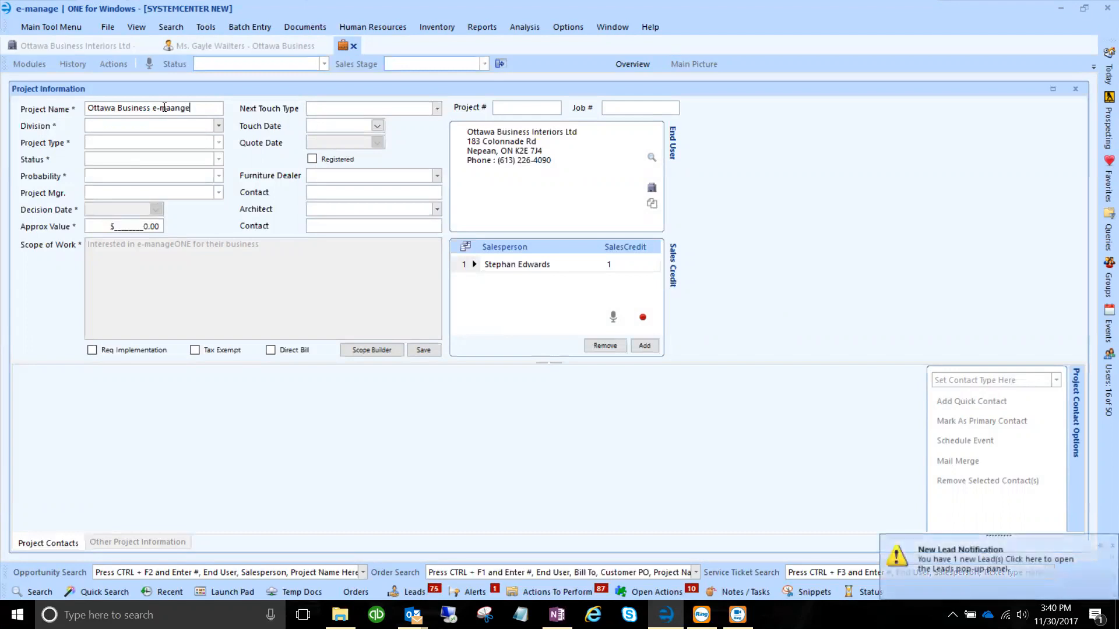
{"action": "type", "text": "ONE Systemc"}
{"action": "key", "text": "BackSpace"}
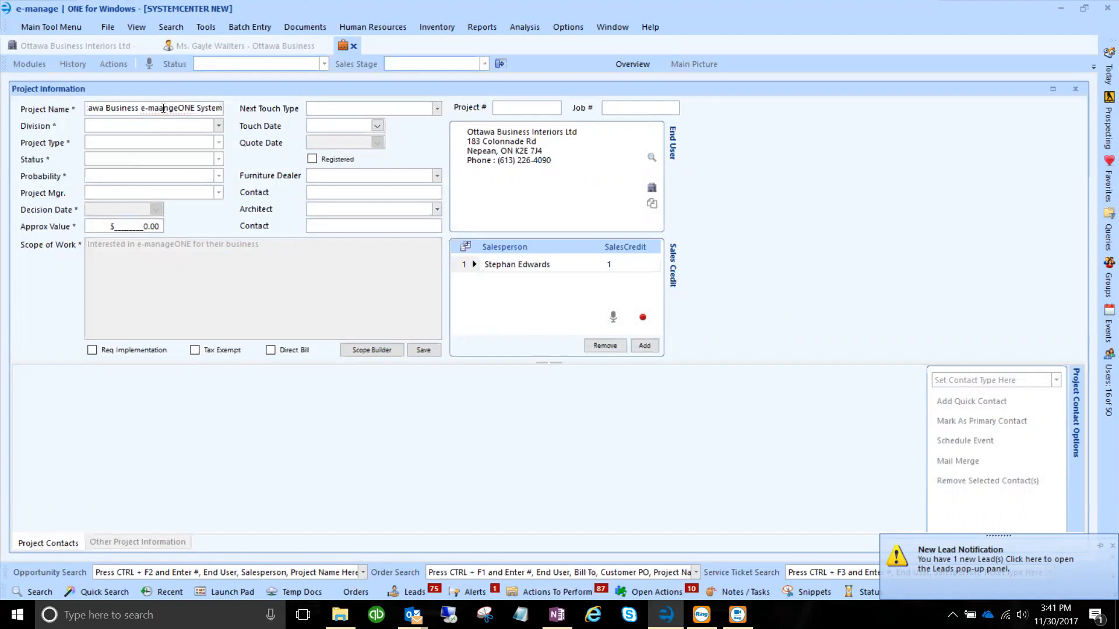
{"action": "key", "text": "BackSpace"}
Set division The Systemcenter, Inc., type e-manage Software, status New Project Start, probability 75, manager TBD.
{"action": "type", "text": "a"}
{"action": "left_click", "coordinate": [215, 125]}
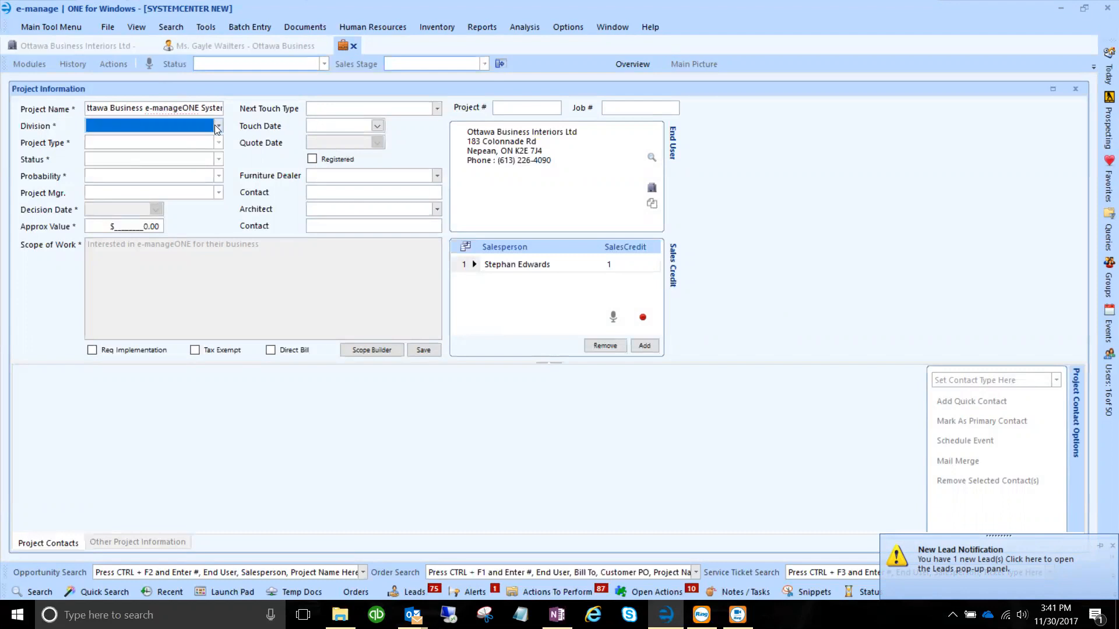
{"action": "left_click", "coordinate": [216, 125]}
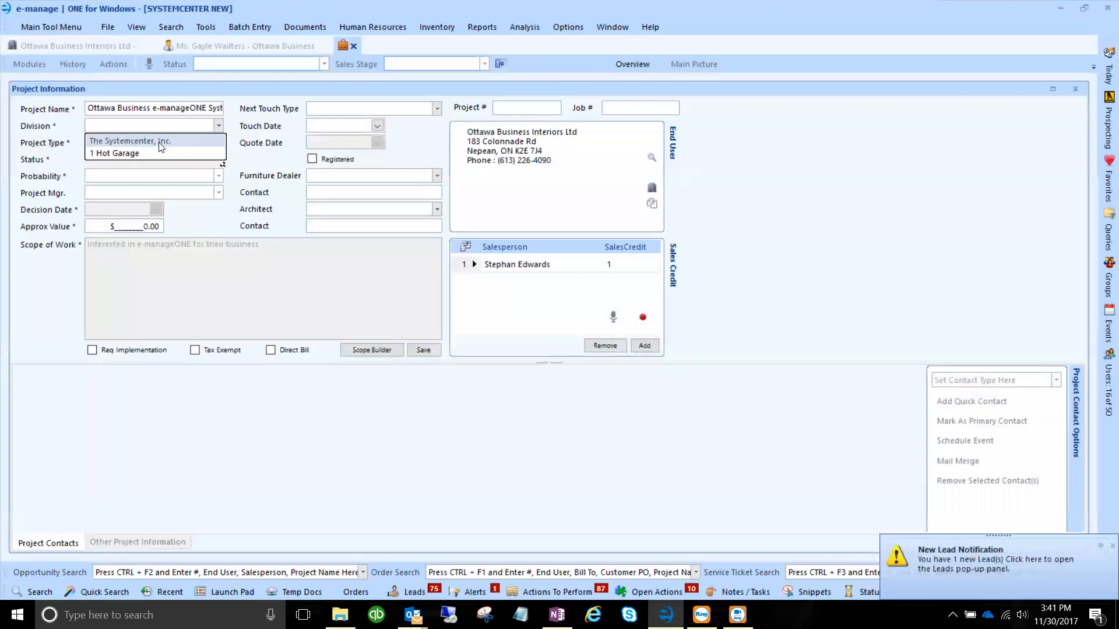
{"action": "left_click", "coordinate": [161, 142]}
{"action": "left_click", "coordinate": [218, 143]}
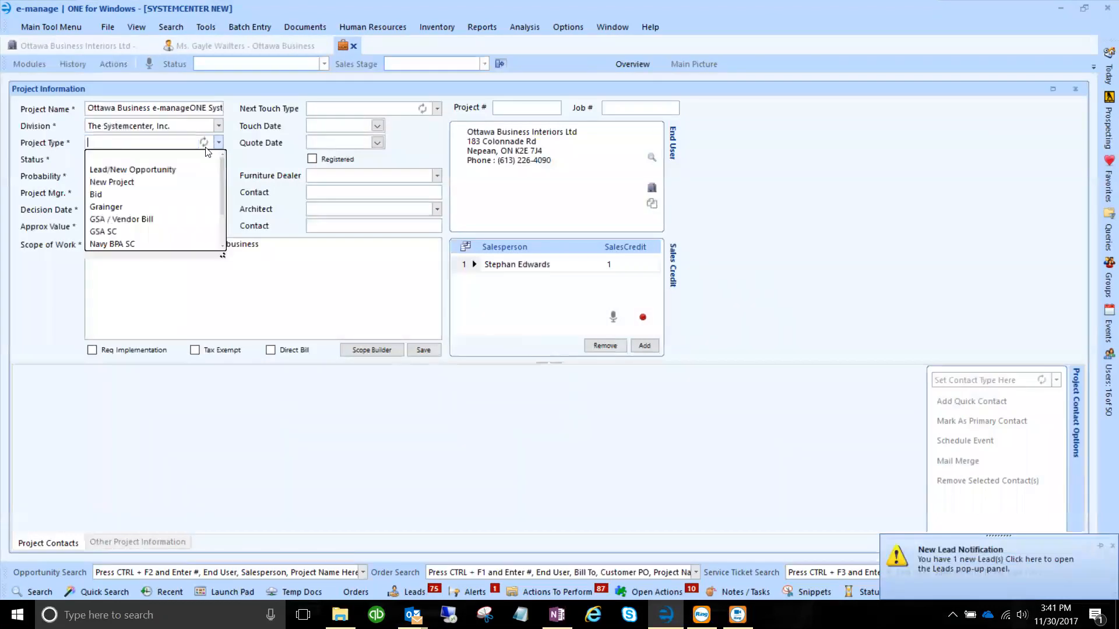
{"action": "left_click", "coordinate": [137, 233]}
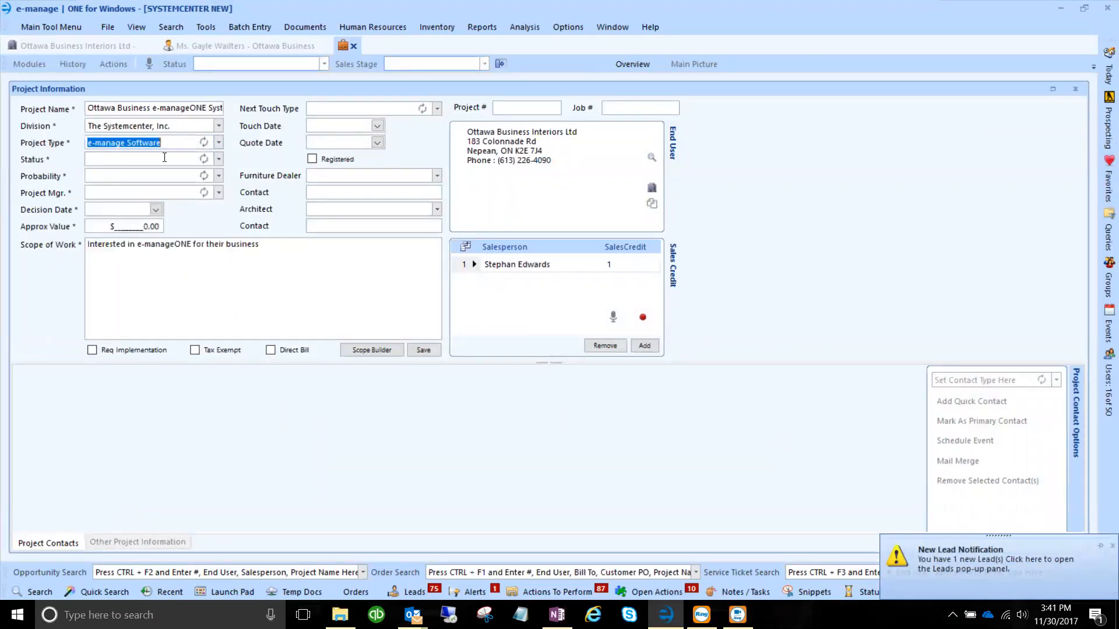
{"action": "left_click", "coordinate": [218, 159]}
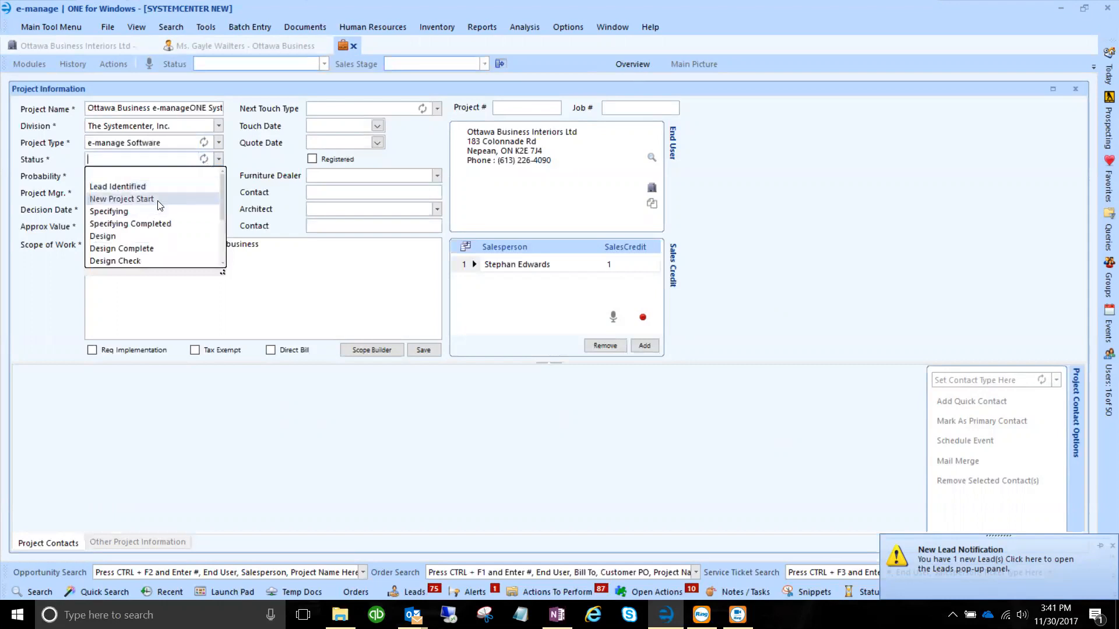
{"action": "left_click", "coordinate": [157, 200]}
{"action": "left_click", "coordinate": [218, 175]}
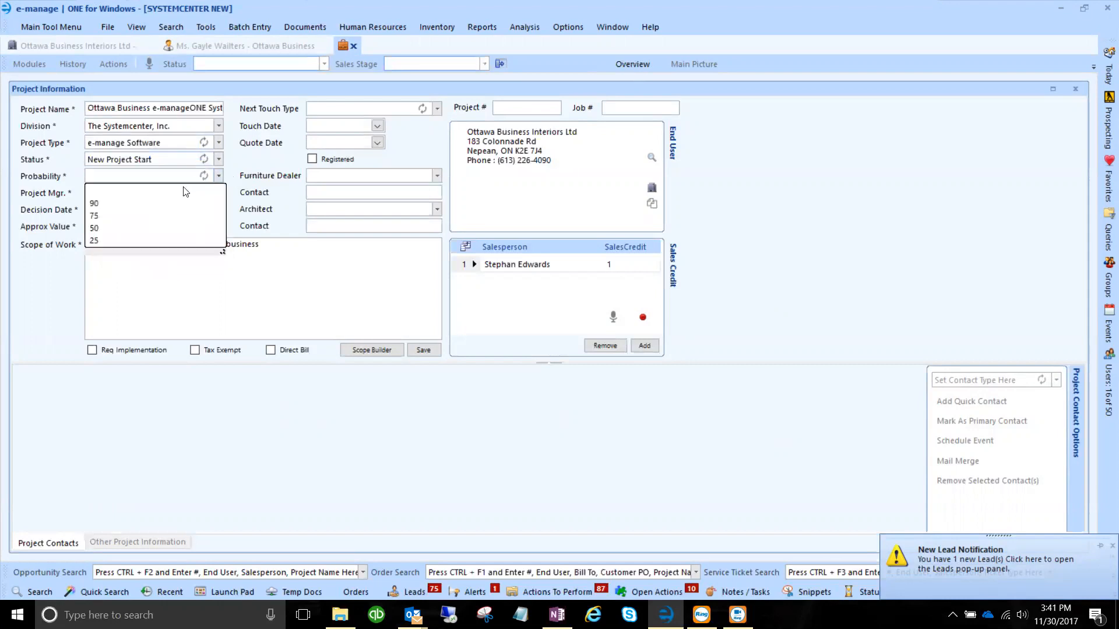
{"action": "left_click", "coordinate": [153, 216]}
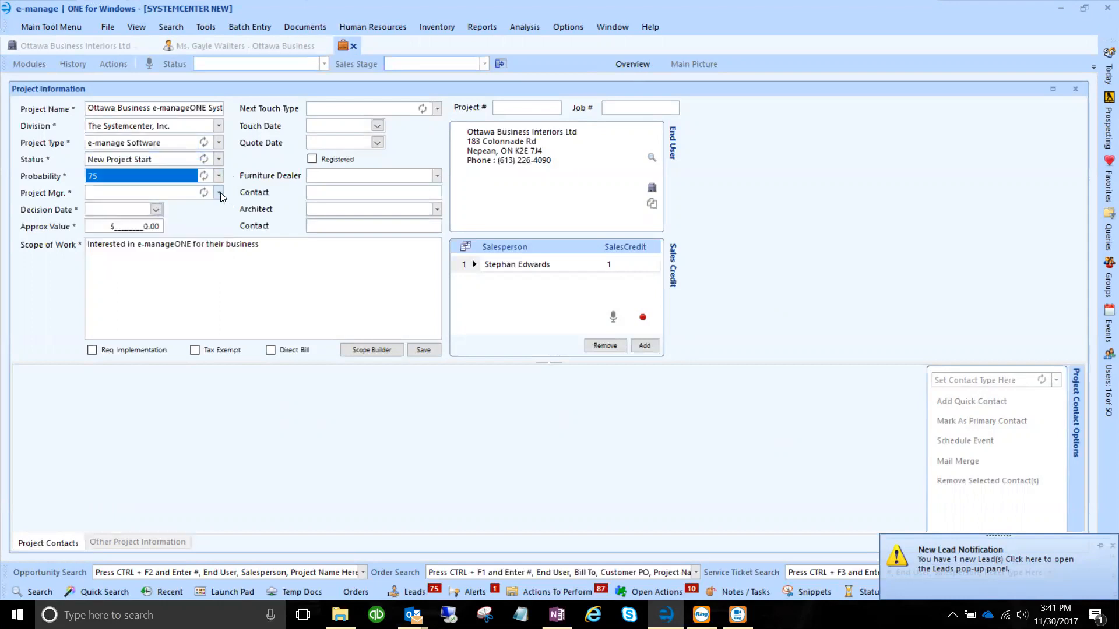
{"action": "left_click", "coordinate": [219, 192]}
{"action": "left_click", "coordinate": [146, 219]}
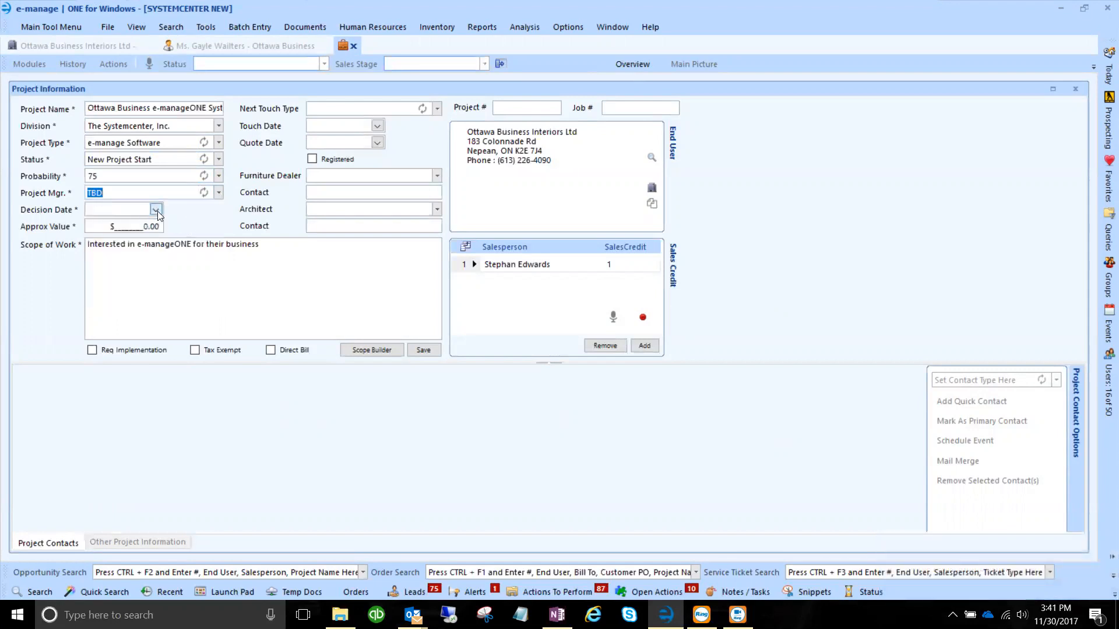
Set the project's Decision Date to December 29, 2017.
{"action": "left_click", "coordinate": [155, 209]}
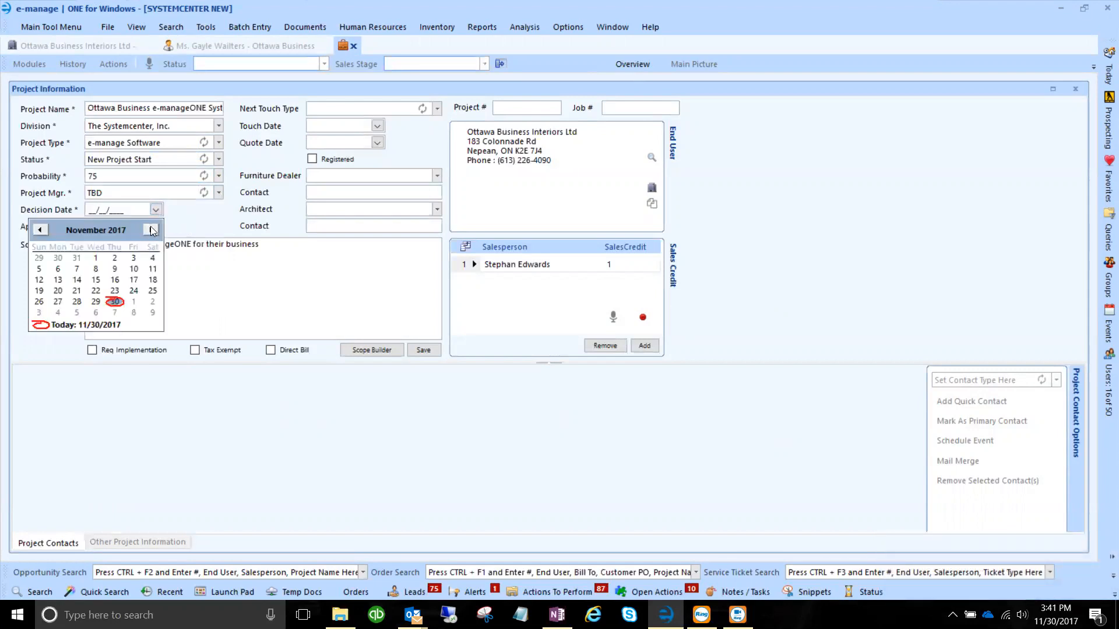
{"action": "left_click", "coordinate": [151, 231]}
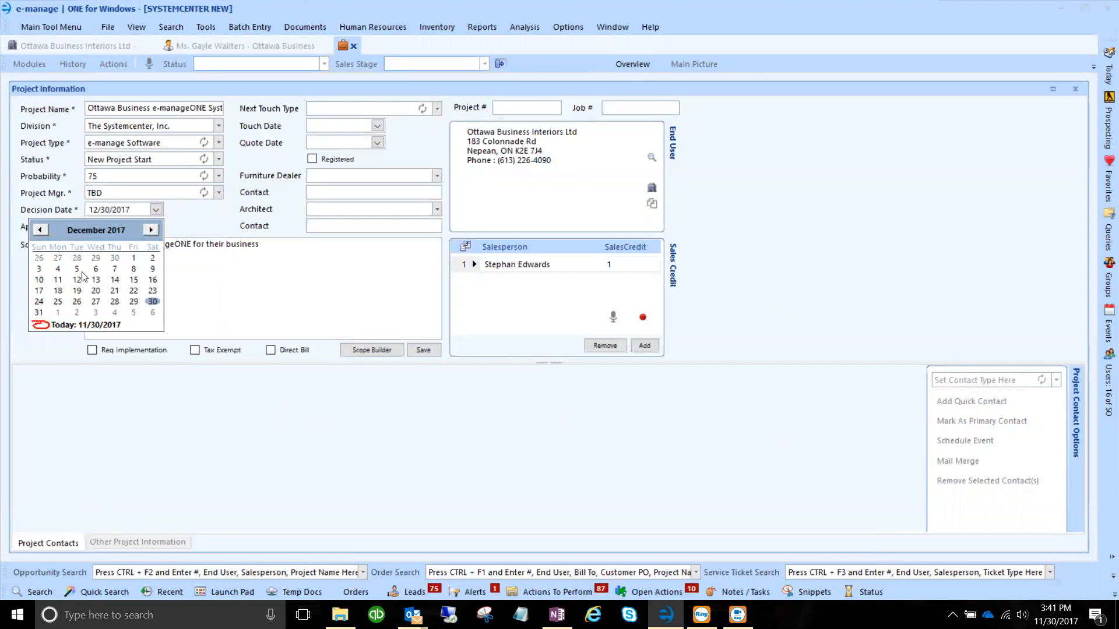
{"action": "left_click", "coordinate": [134, 301]}
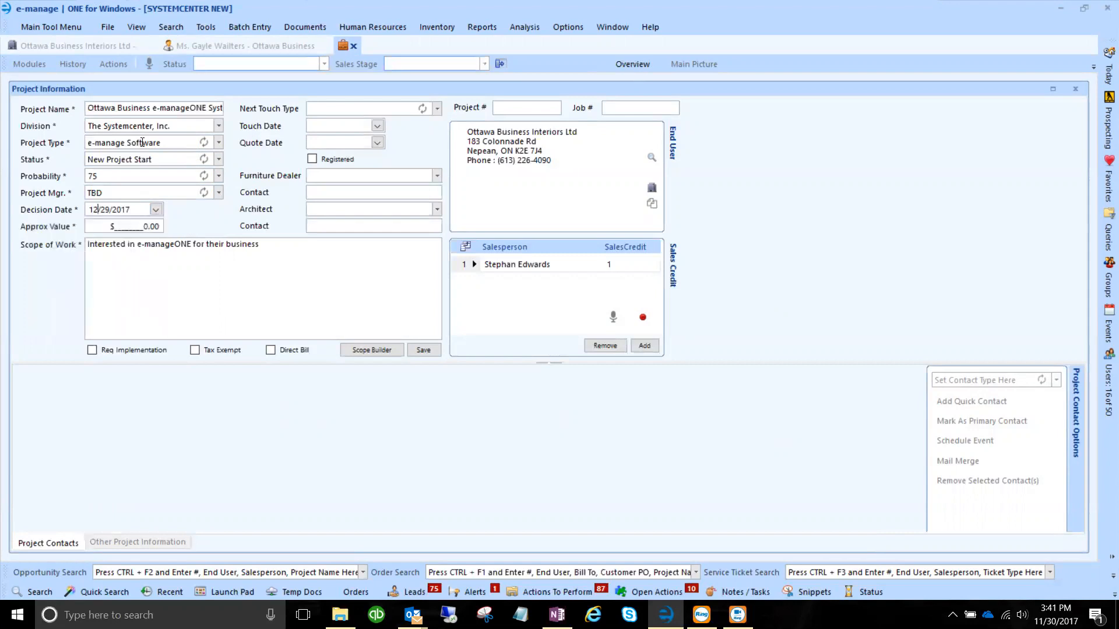
{"action": "left_click_drag", "start_coordinate": [274, 245], "coordinate": [92, 245]}
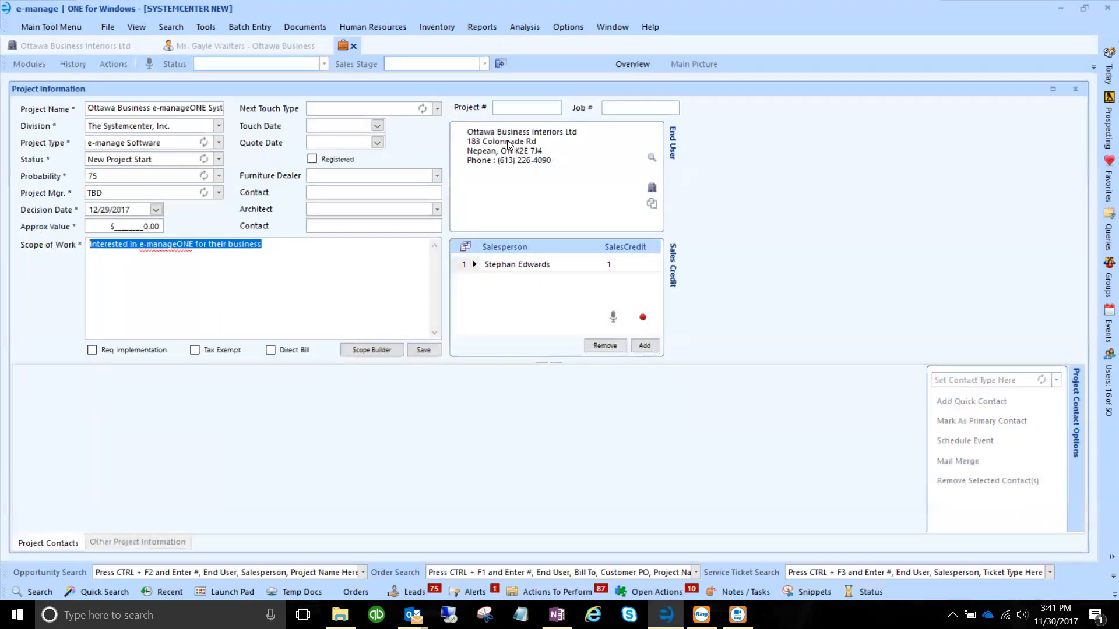
Save the project as number 17691 and select its contact's row in Project Contacts.
{"action": "left_click", "coordinate": [422, 351]}
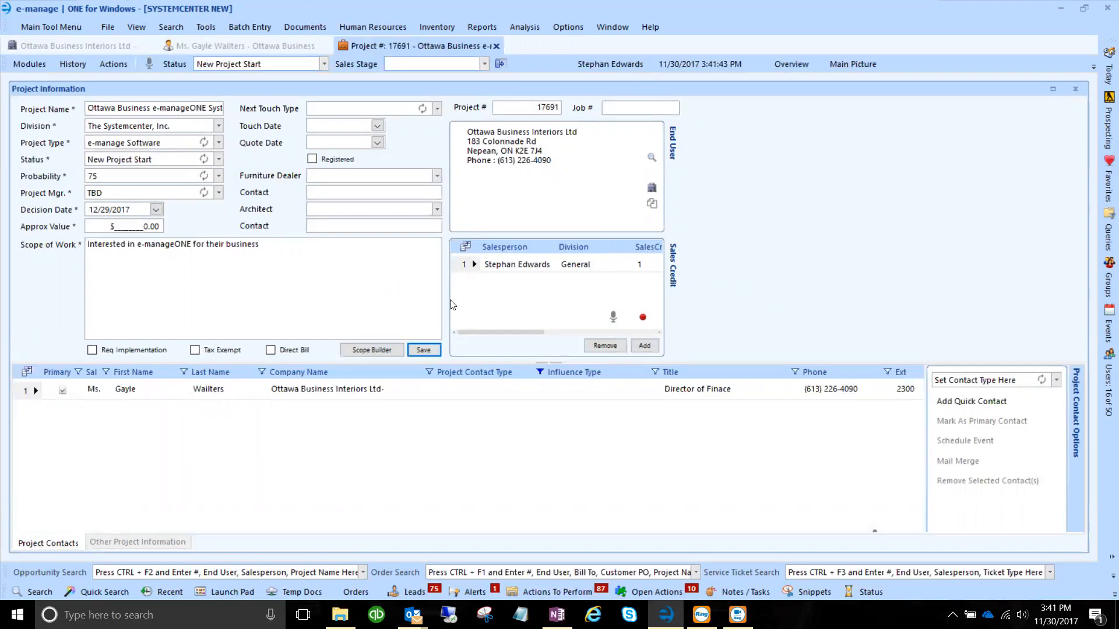
{"action": "left_click", "coordinate": [89, 395]}
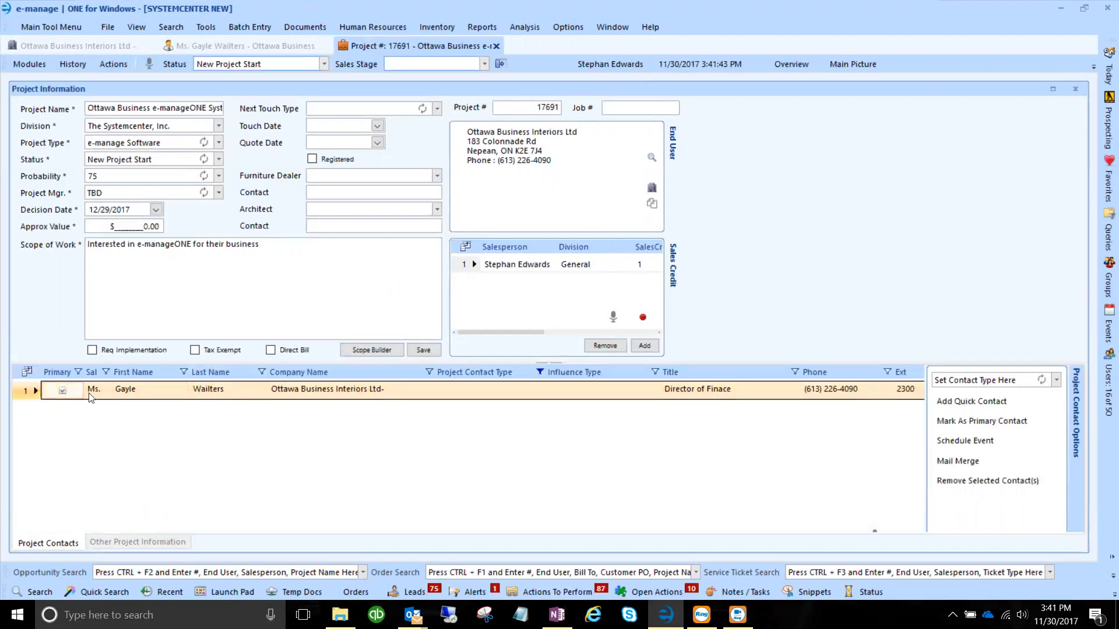
{"action": "left_click", "coordinate": [306, 394]}
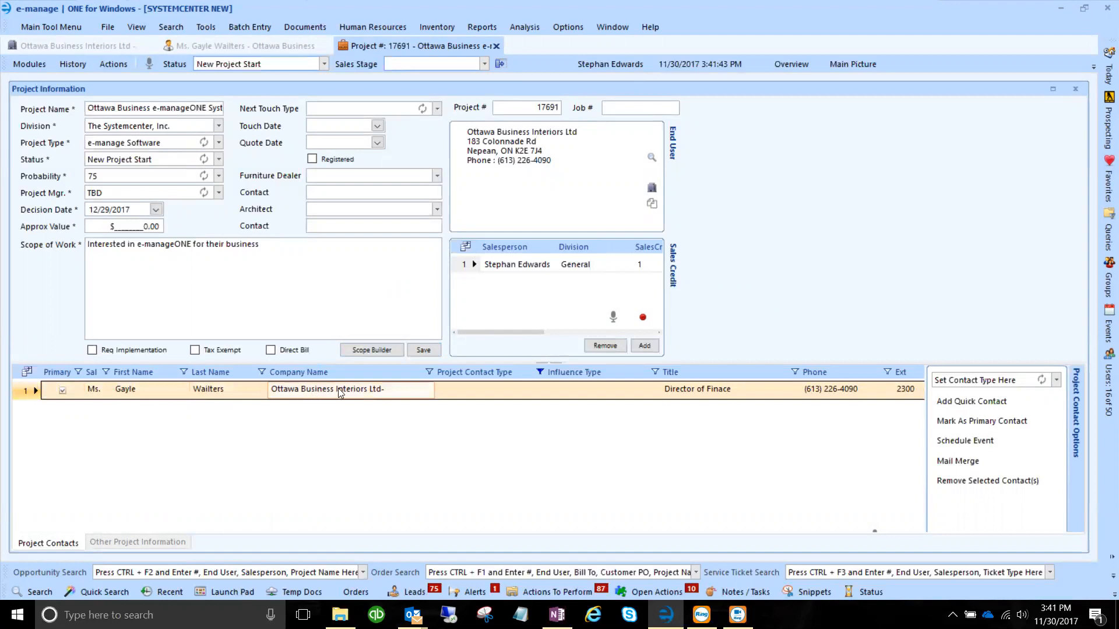
Set the contact's Project Contact Type to End User and Influence Type to Decision Committee.
{"action": "left_click", "coordinate": [478, 389]}
{"action": "left_click", "coordinate": [540, 390]}
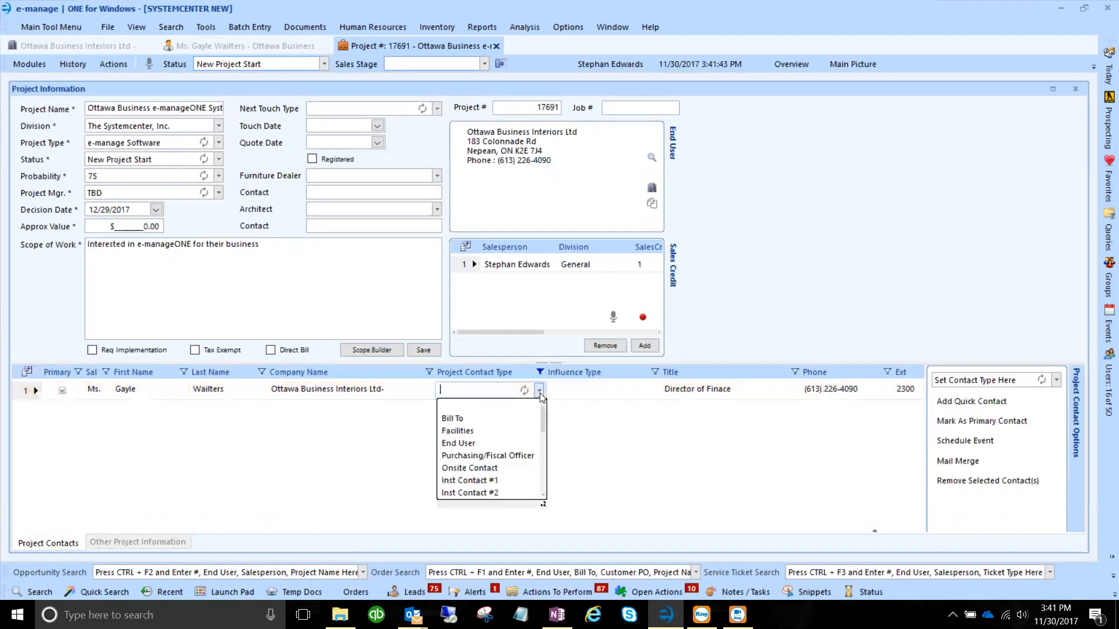
{"action": "left_click", "coordinate": [486, 444]}
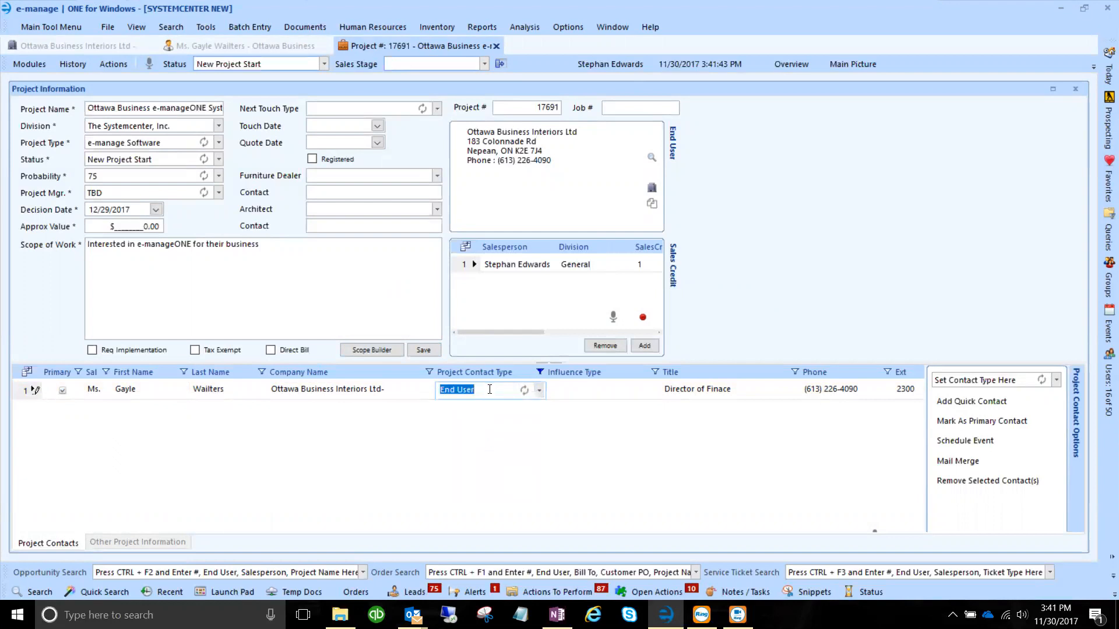
{"action": "left_click", "coordinate": [653, 390]}
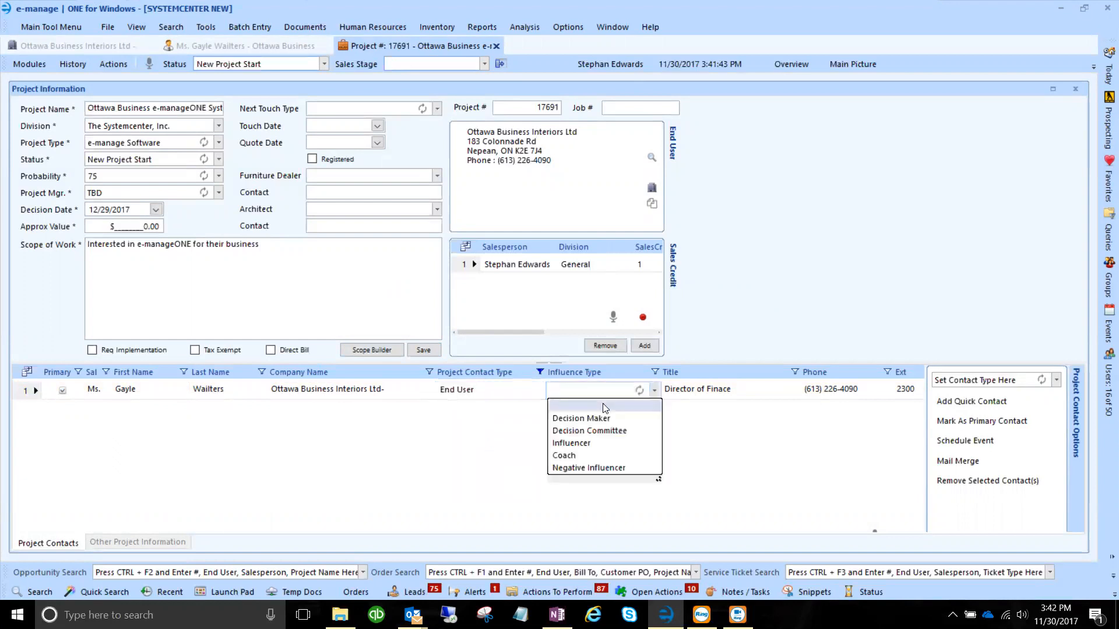
{"action": "left_click", "coordinate": [601, 432]}
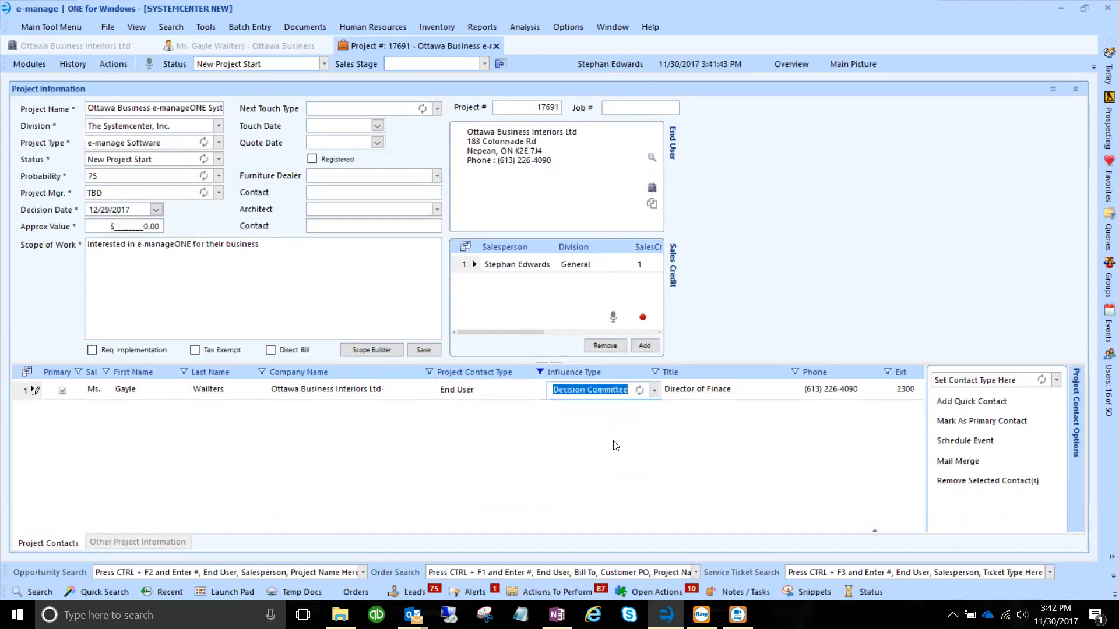
{"action": "key", "text": "Tab"}
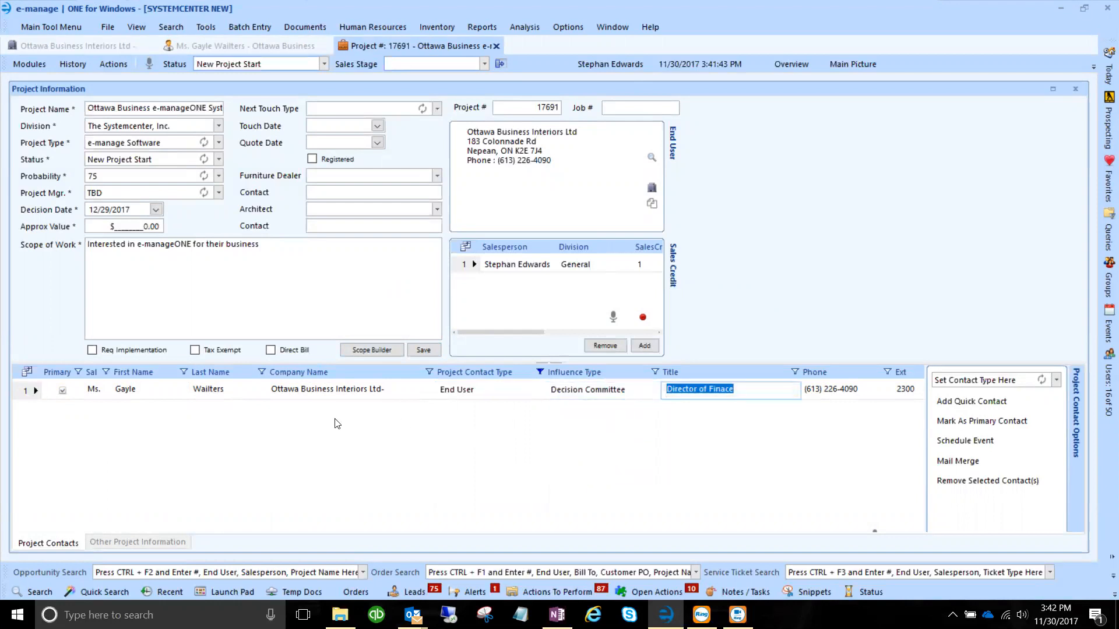
{"action": "left_click", "coordinate": [50, 49]}
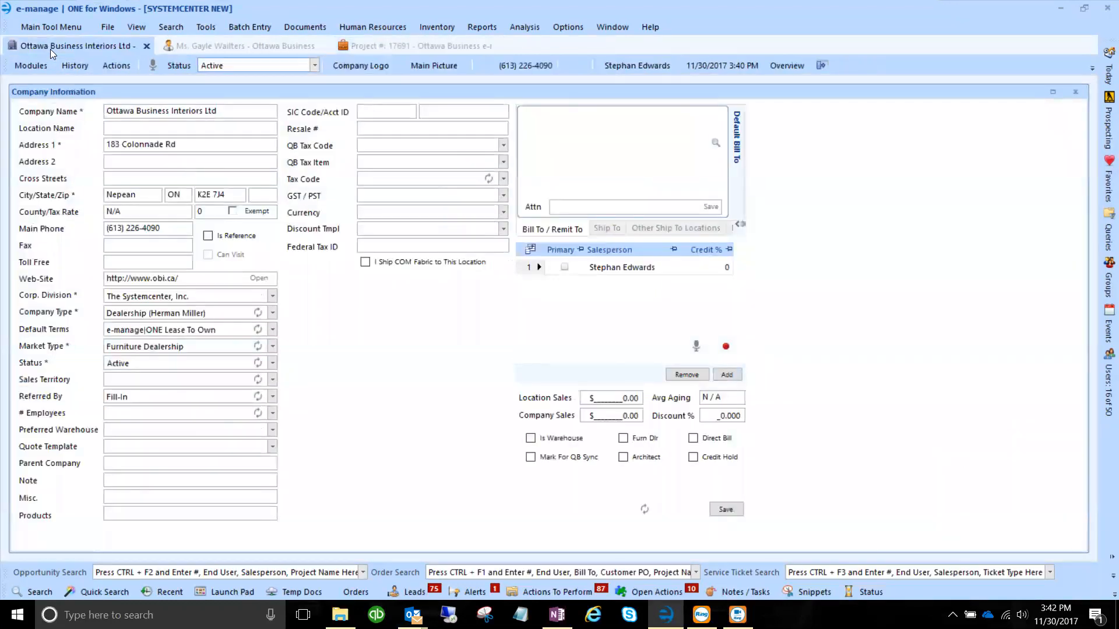
{"action": "left_click", "coordinate": [212, 44]}
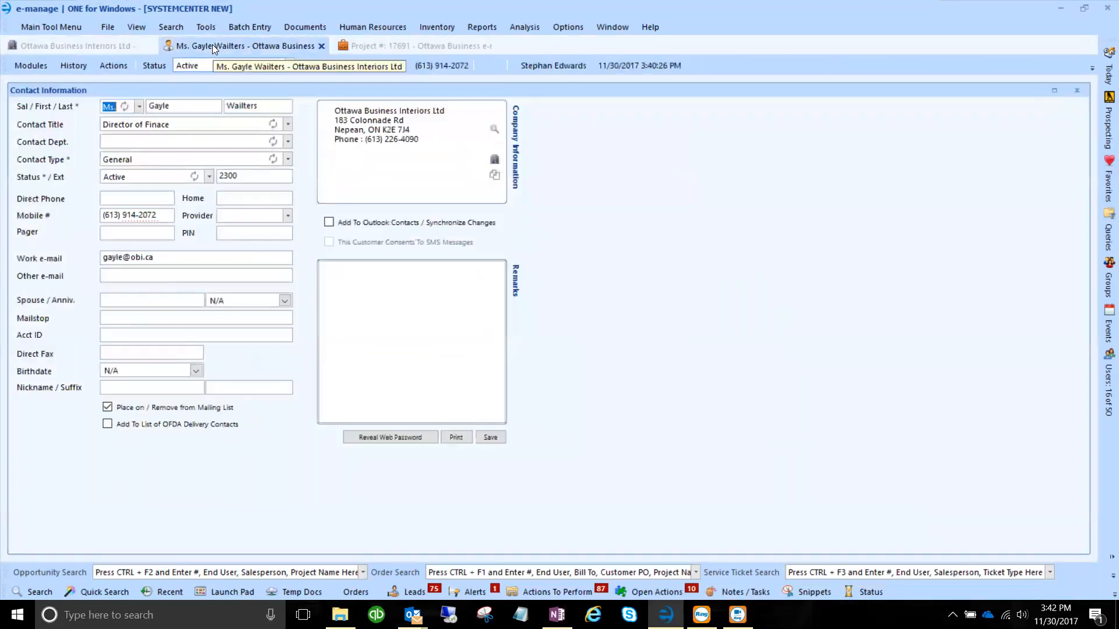
{"action": "left_click", "coordinate": [377, 46]}
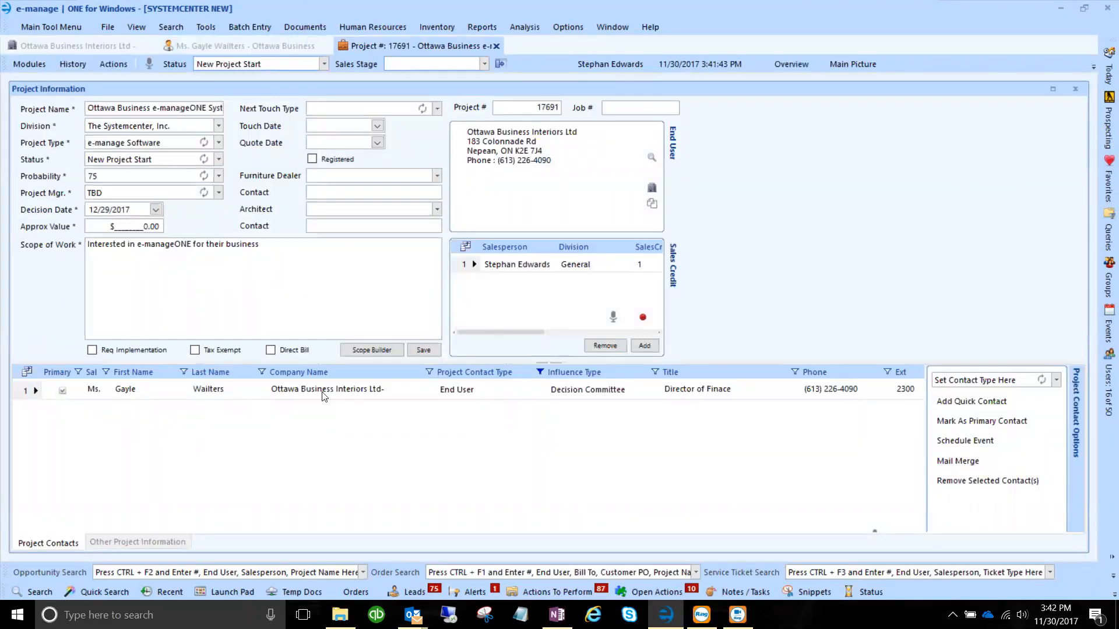
{"action": "left_click", "coordinate": [32, 592]}
{"action": "mouse_move", "coordinate": [1104, 140]}
{"action": "left_click", "coordinate": [41, 27]}
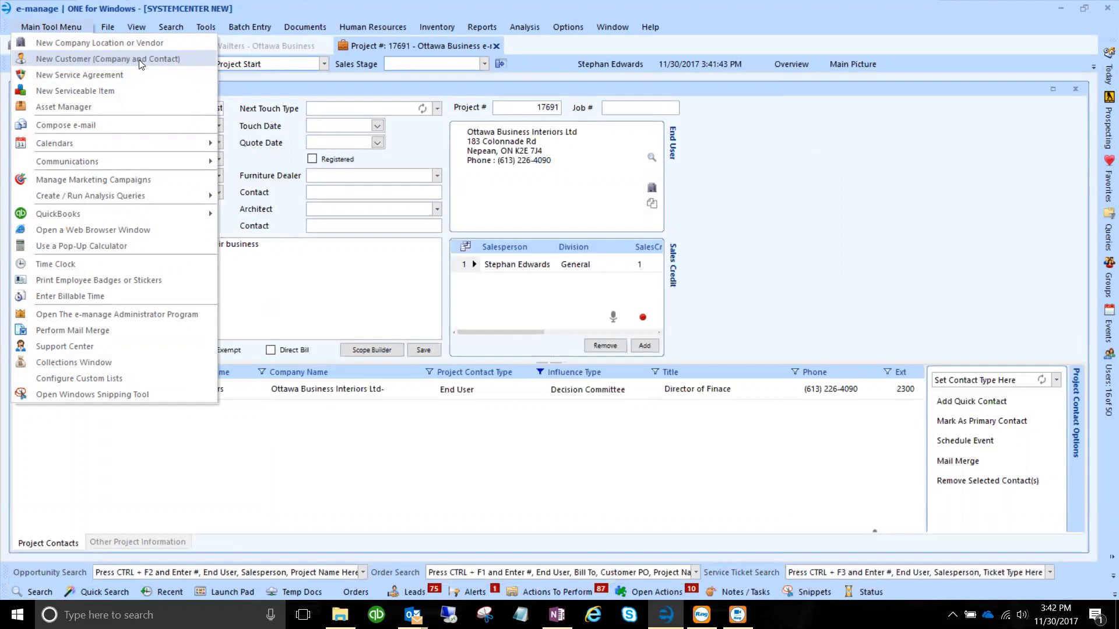
{"action": "left_click", "coordinate": [304, 293]}
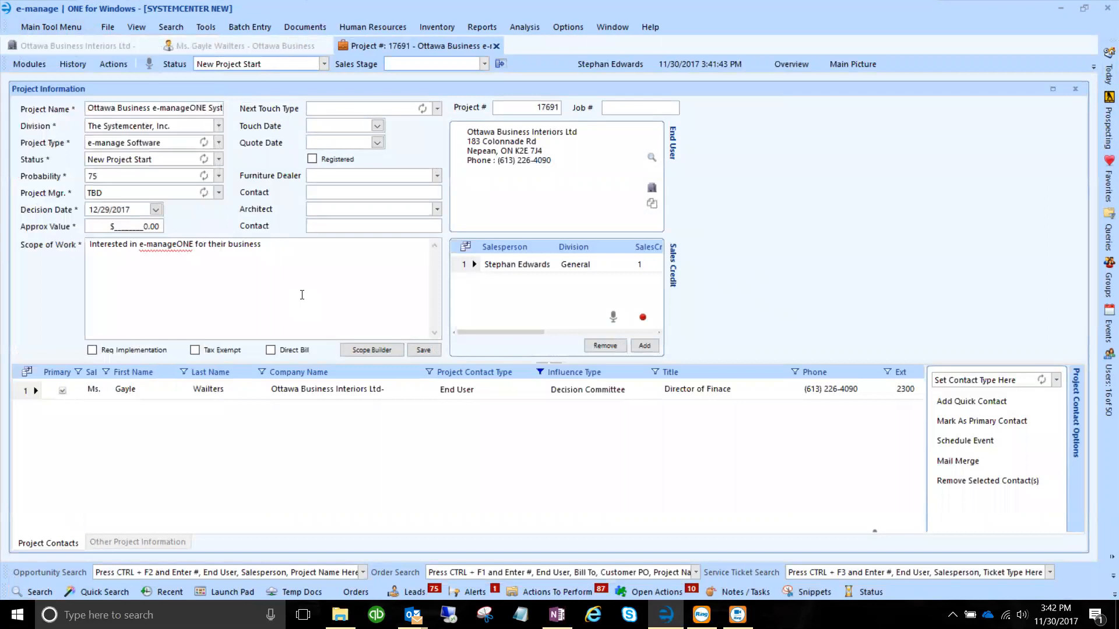